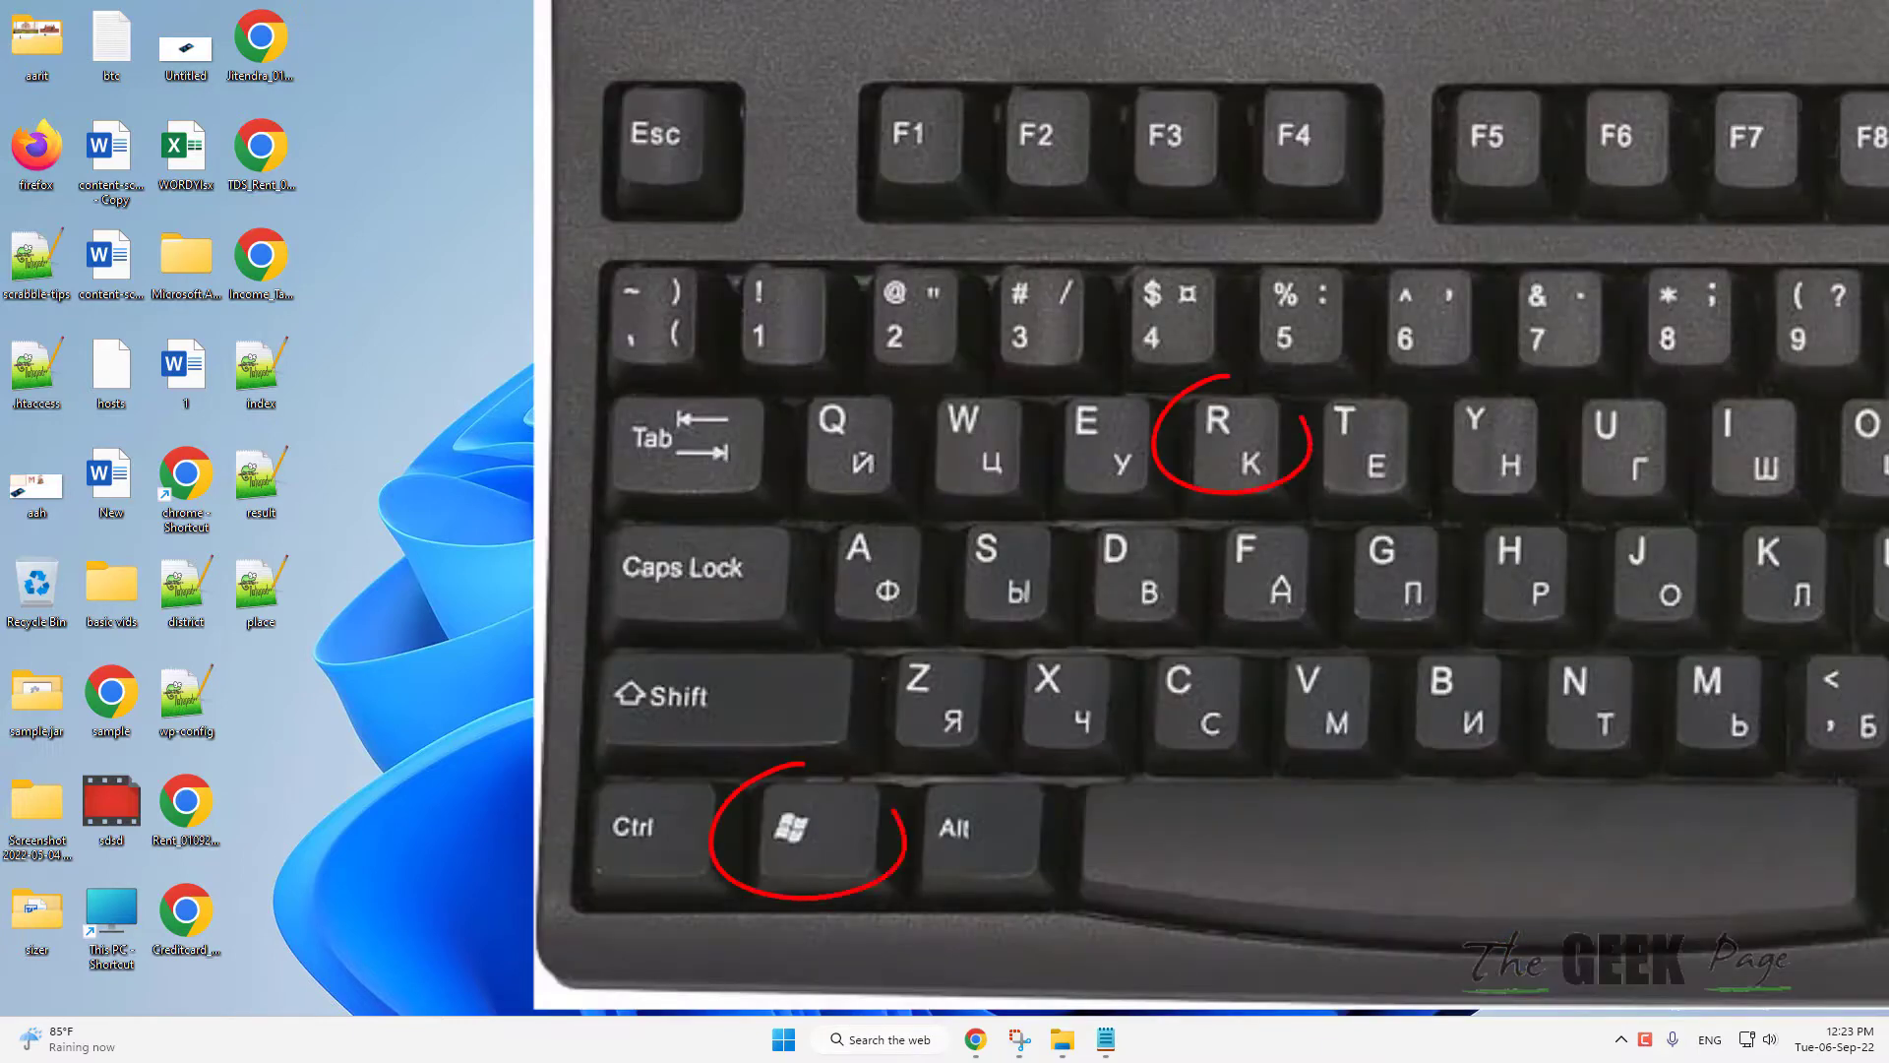
# - Run ncpa.cpl from the Run box to list the Bluetooth, Ethernet 3, VPN and Wi-Fi adapters
pyautogui.press('super+r')
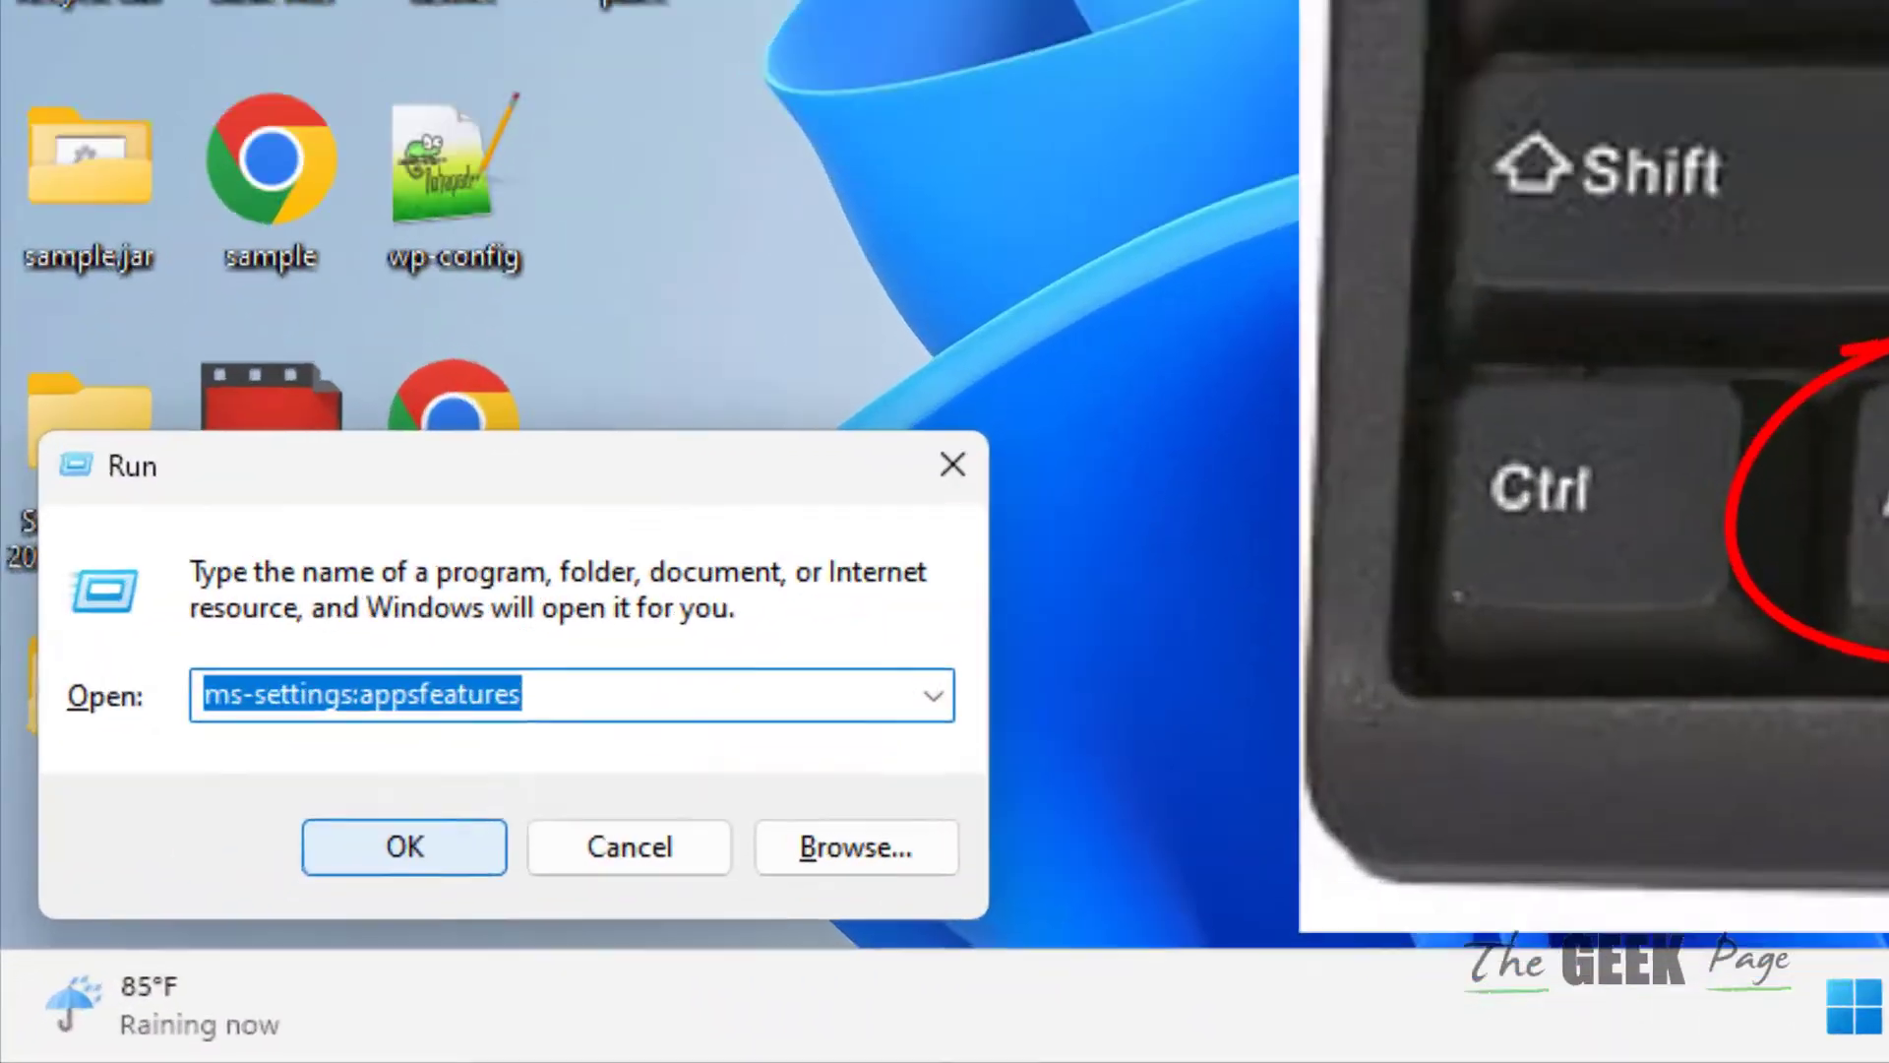
pyautogui.write('ncpa.')
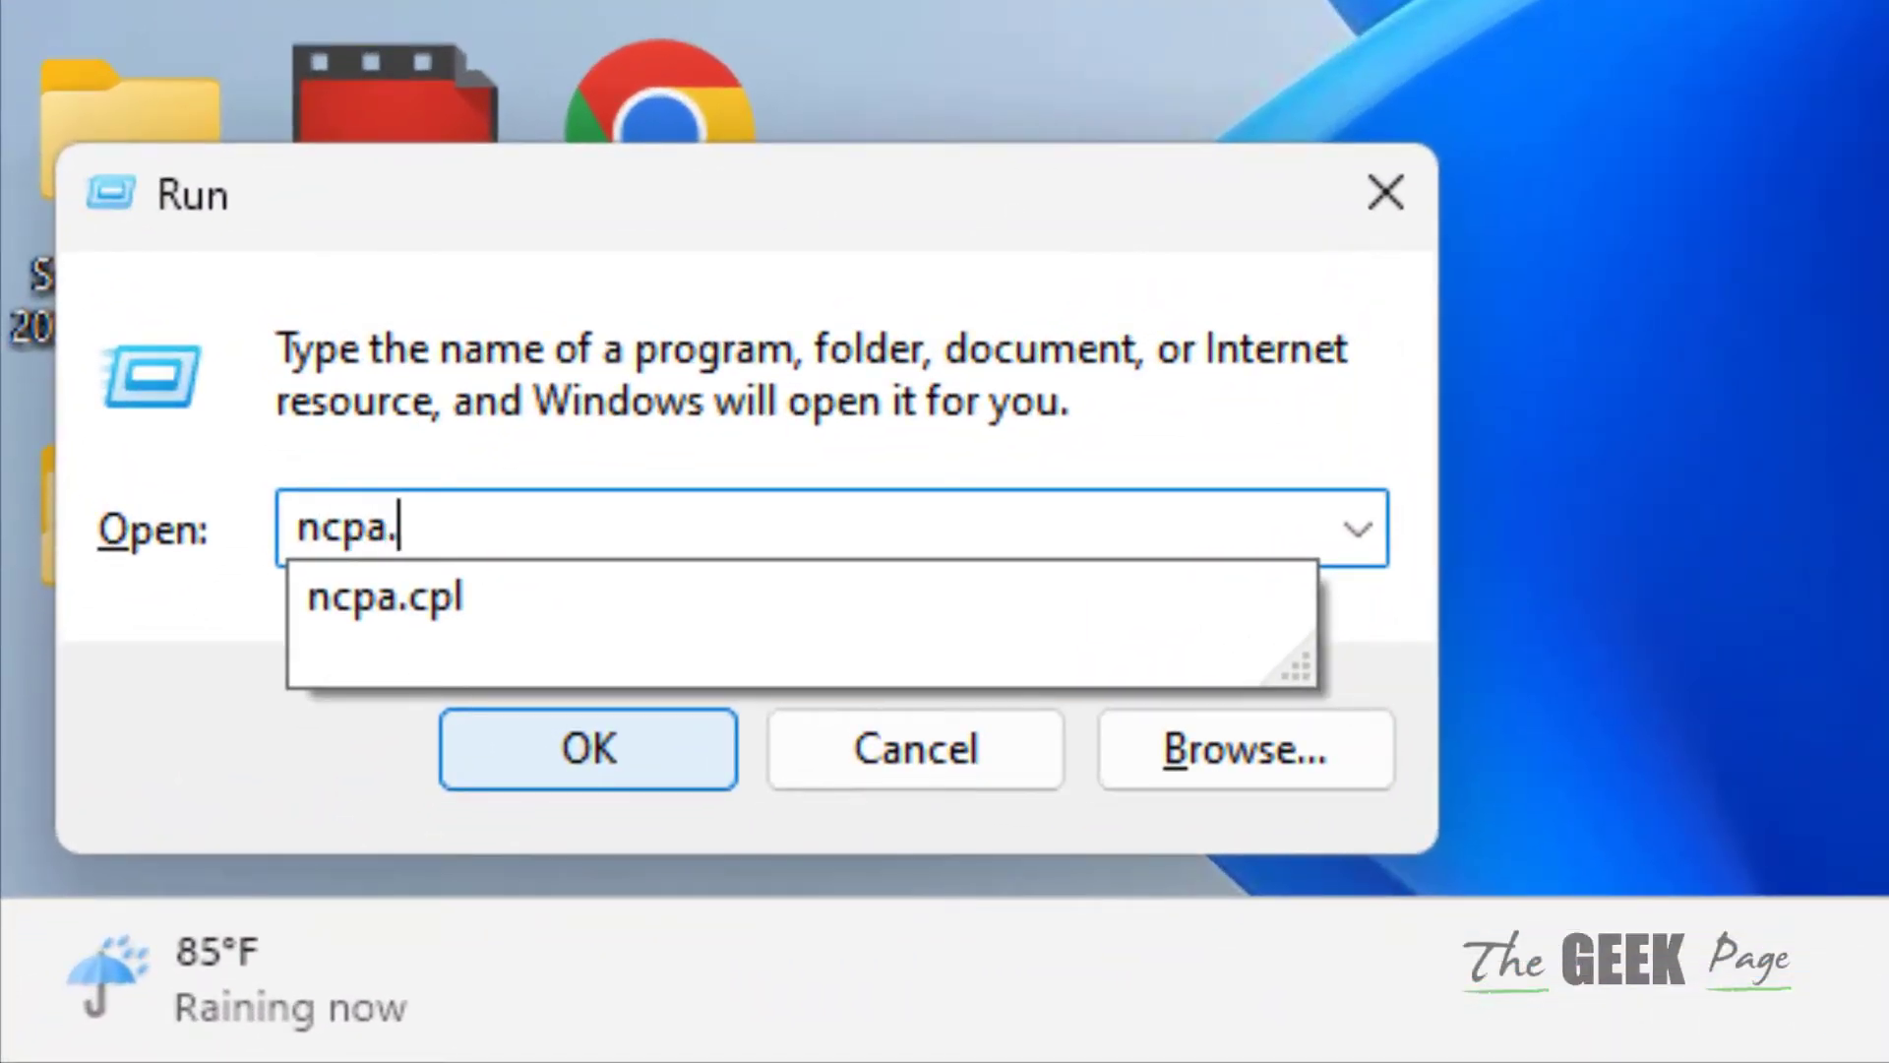
pyautogui.write('cpl')
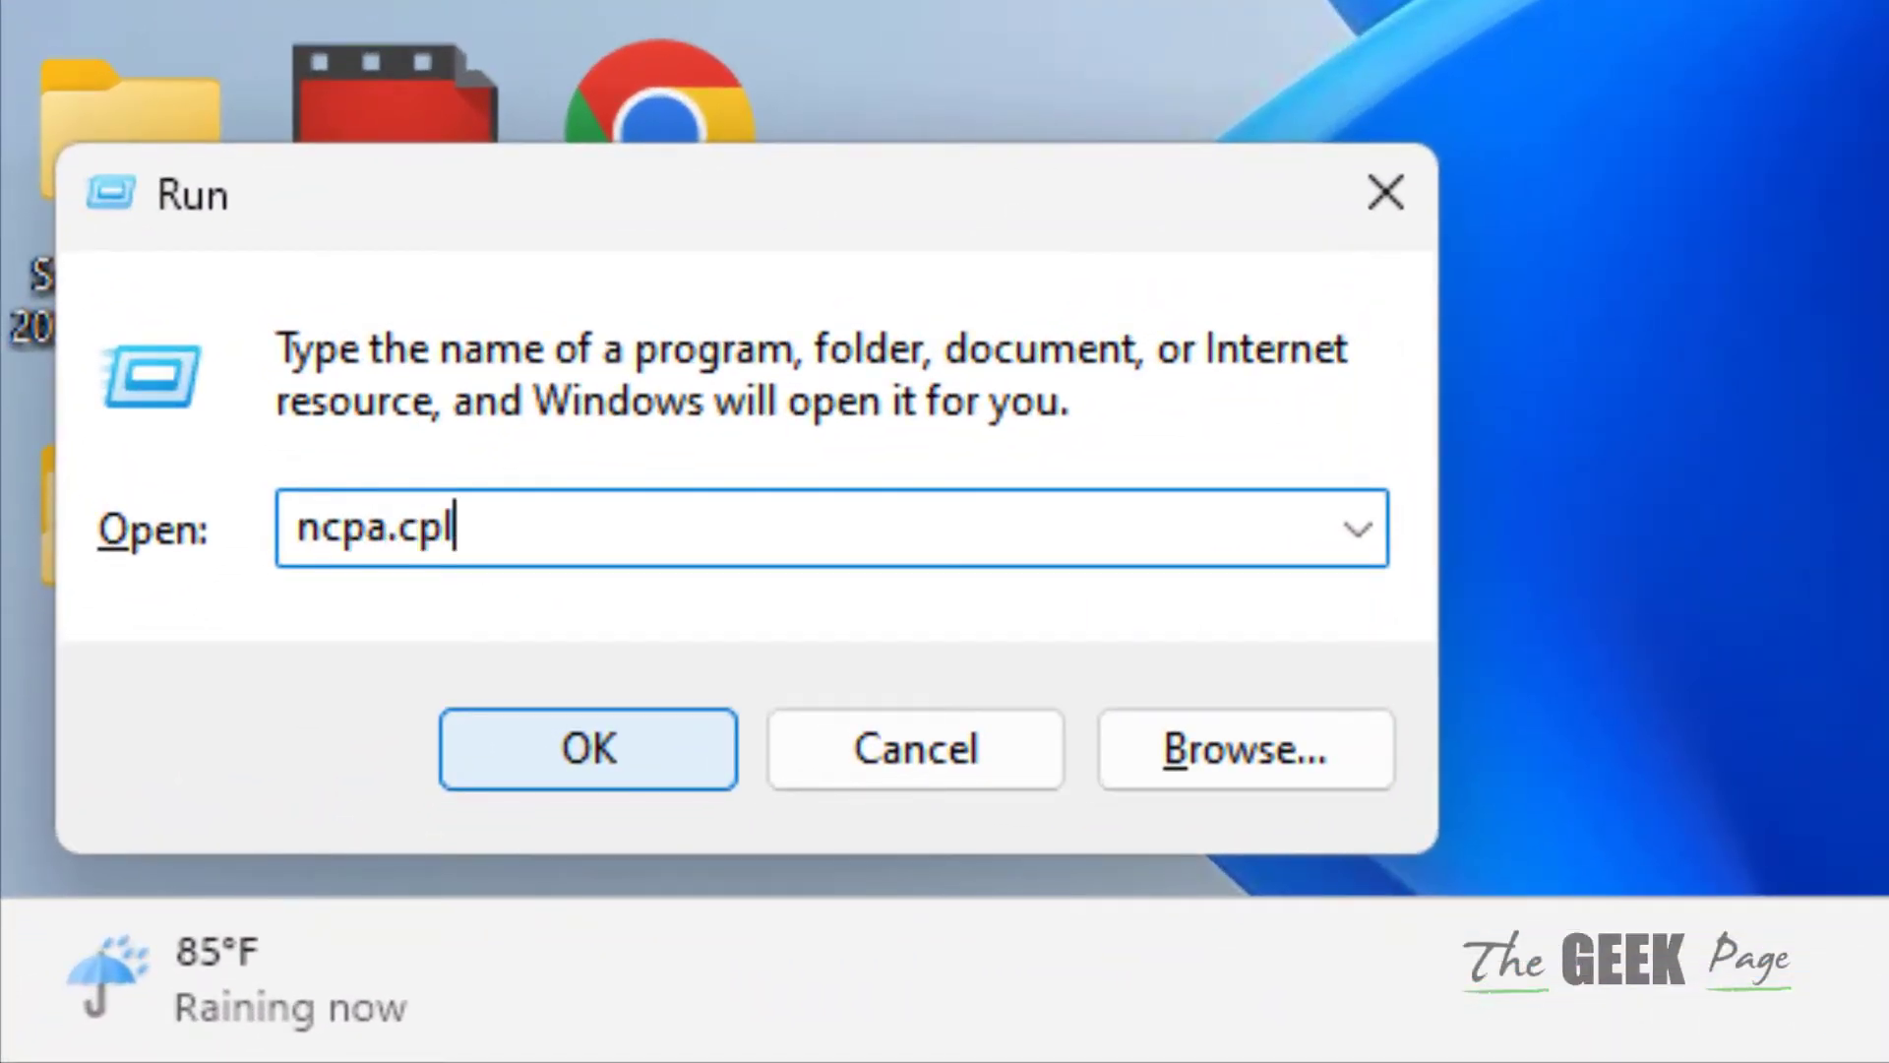
pyautogui.press('Return')
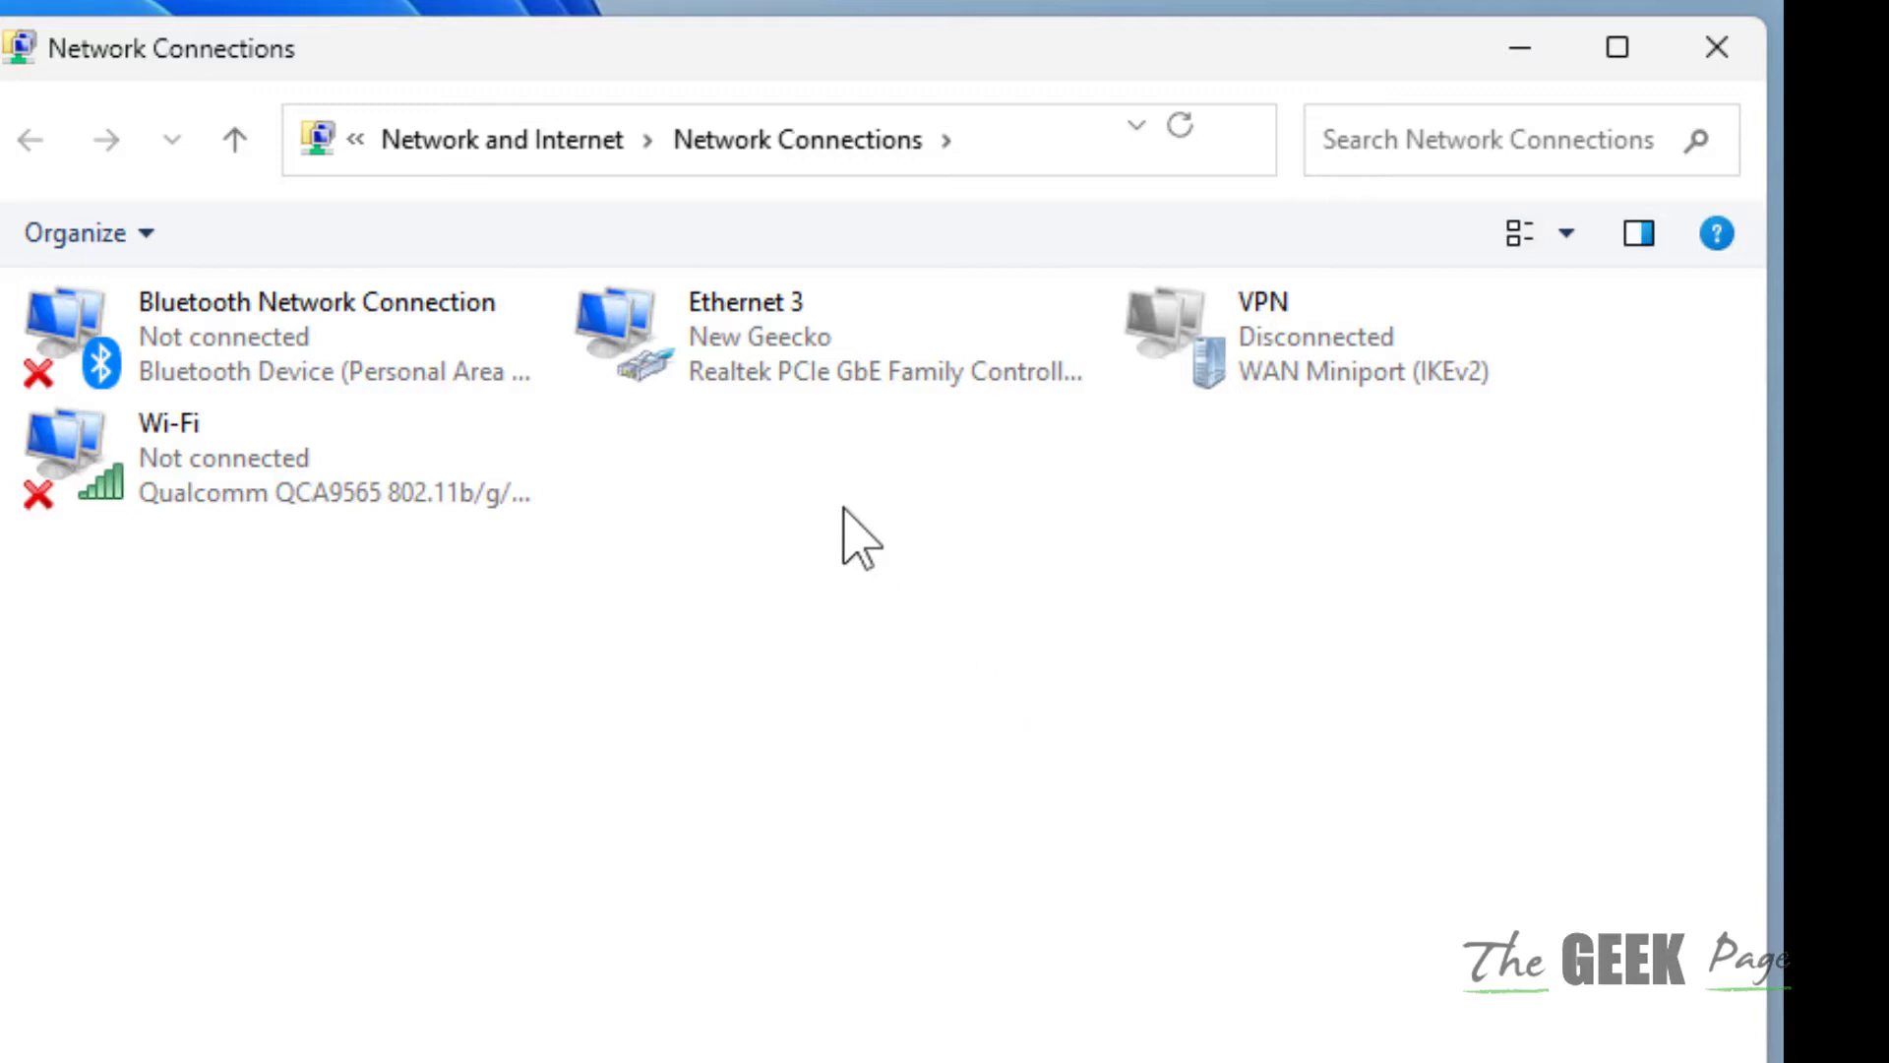
# - Open the Ethernet 3 adapter's properties and highlight Internet Protocol Version 4 (TCP/IPv4)
pyautogui.rightClick(781, 380)
pyautogui.click(558, 641)
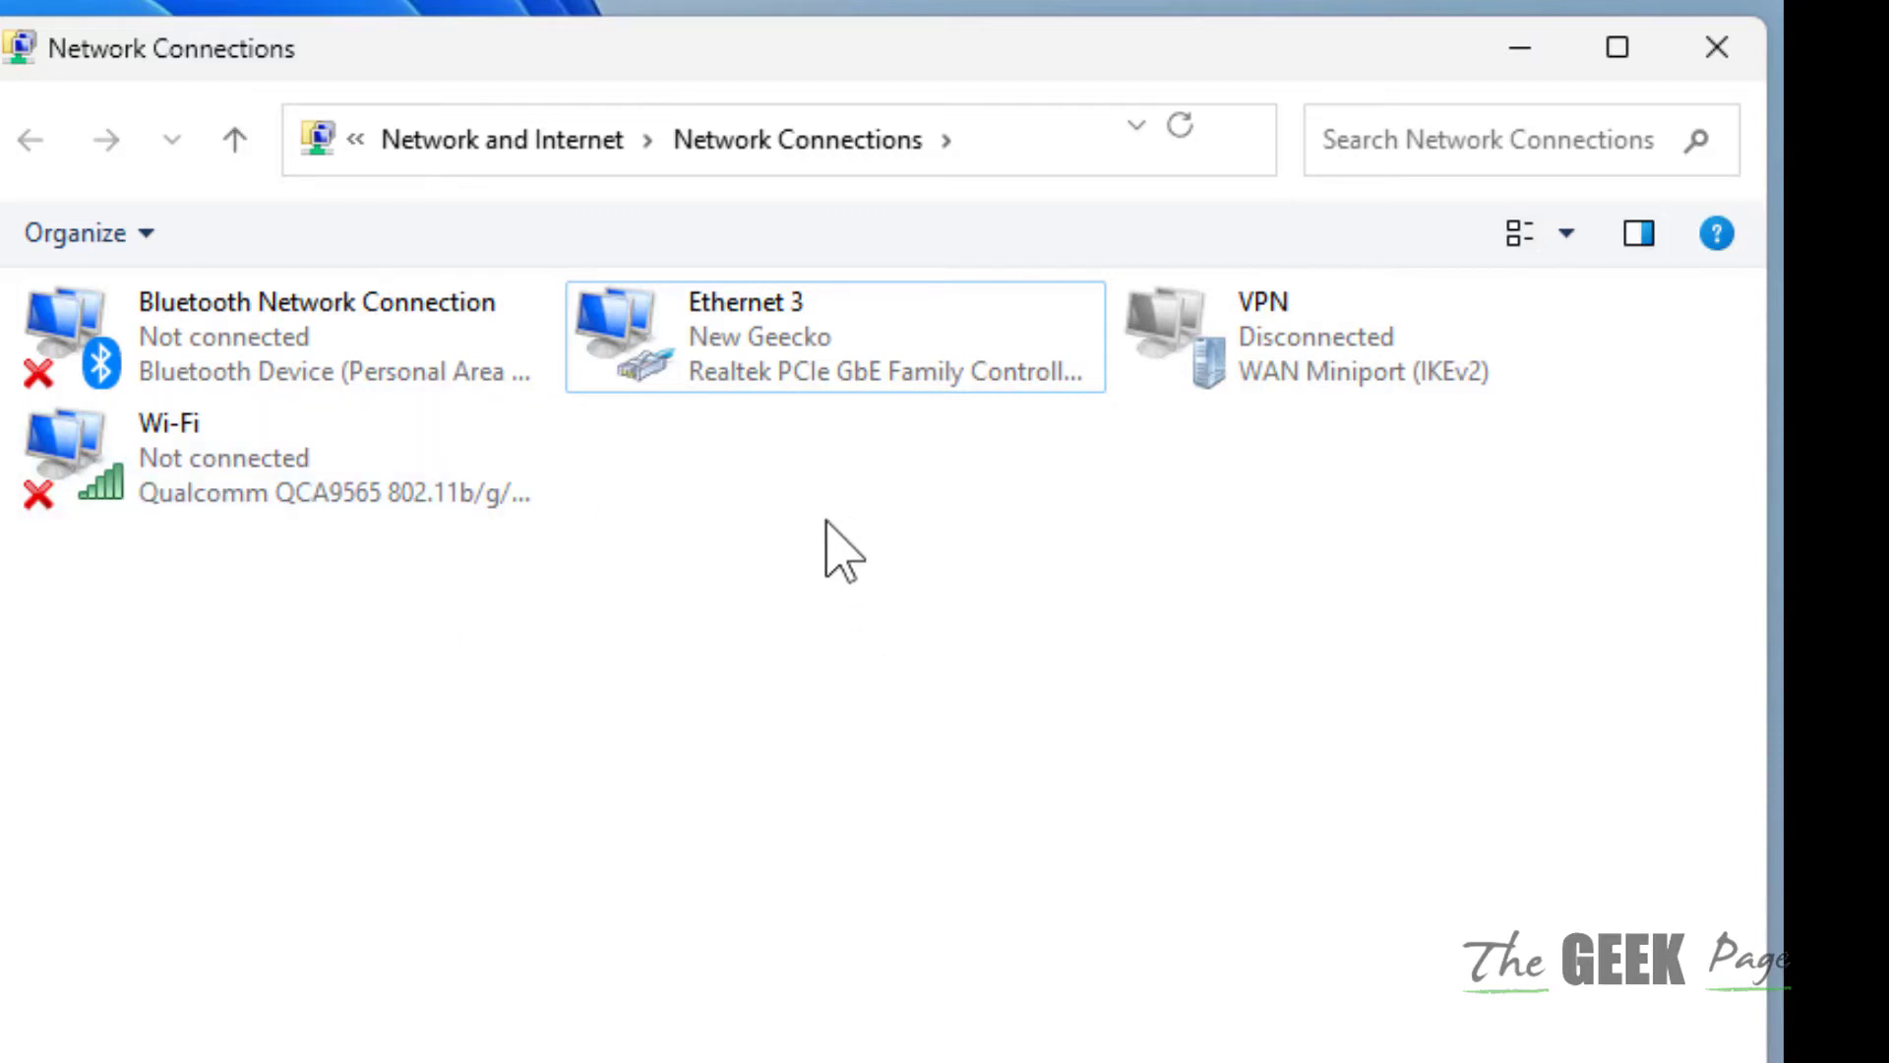
pyautogui.rightClick(751, 362)
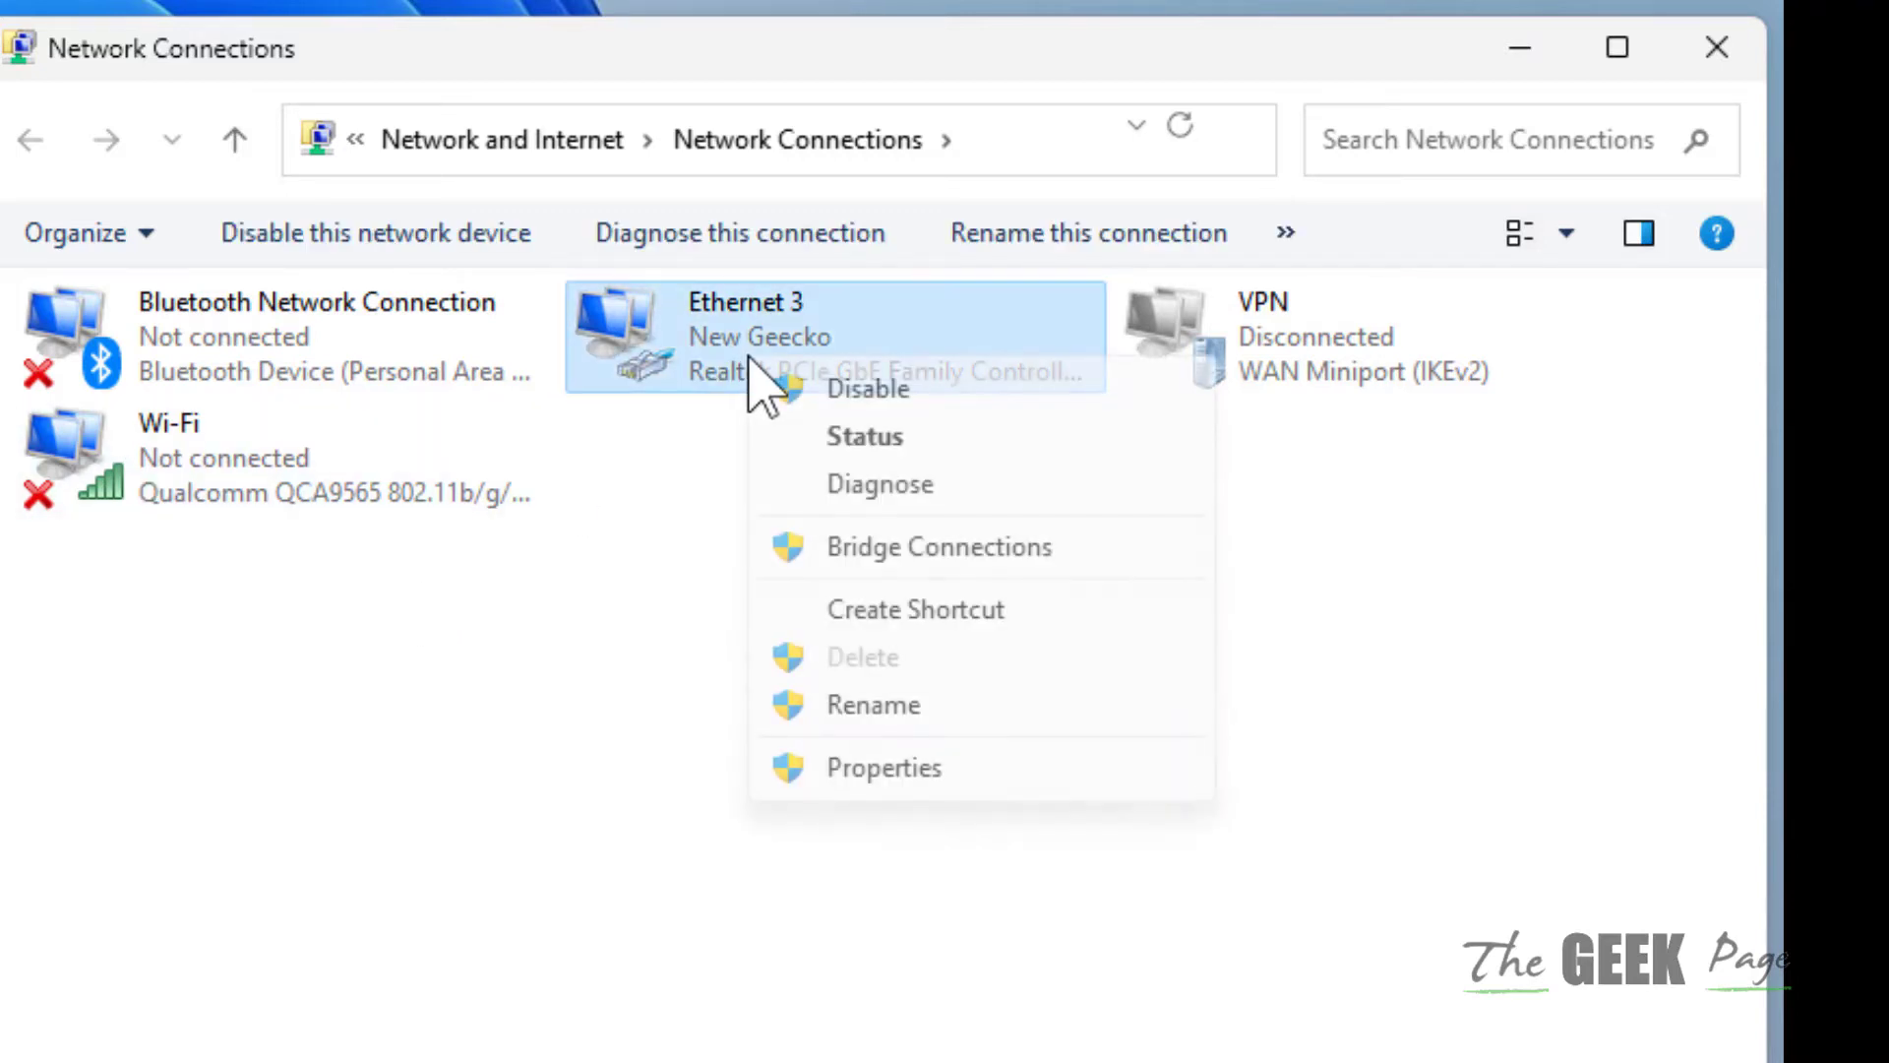
pyautogui.click(996, 770)
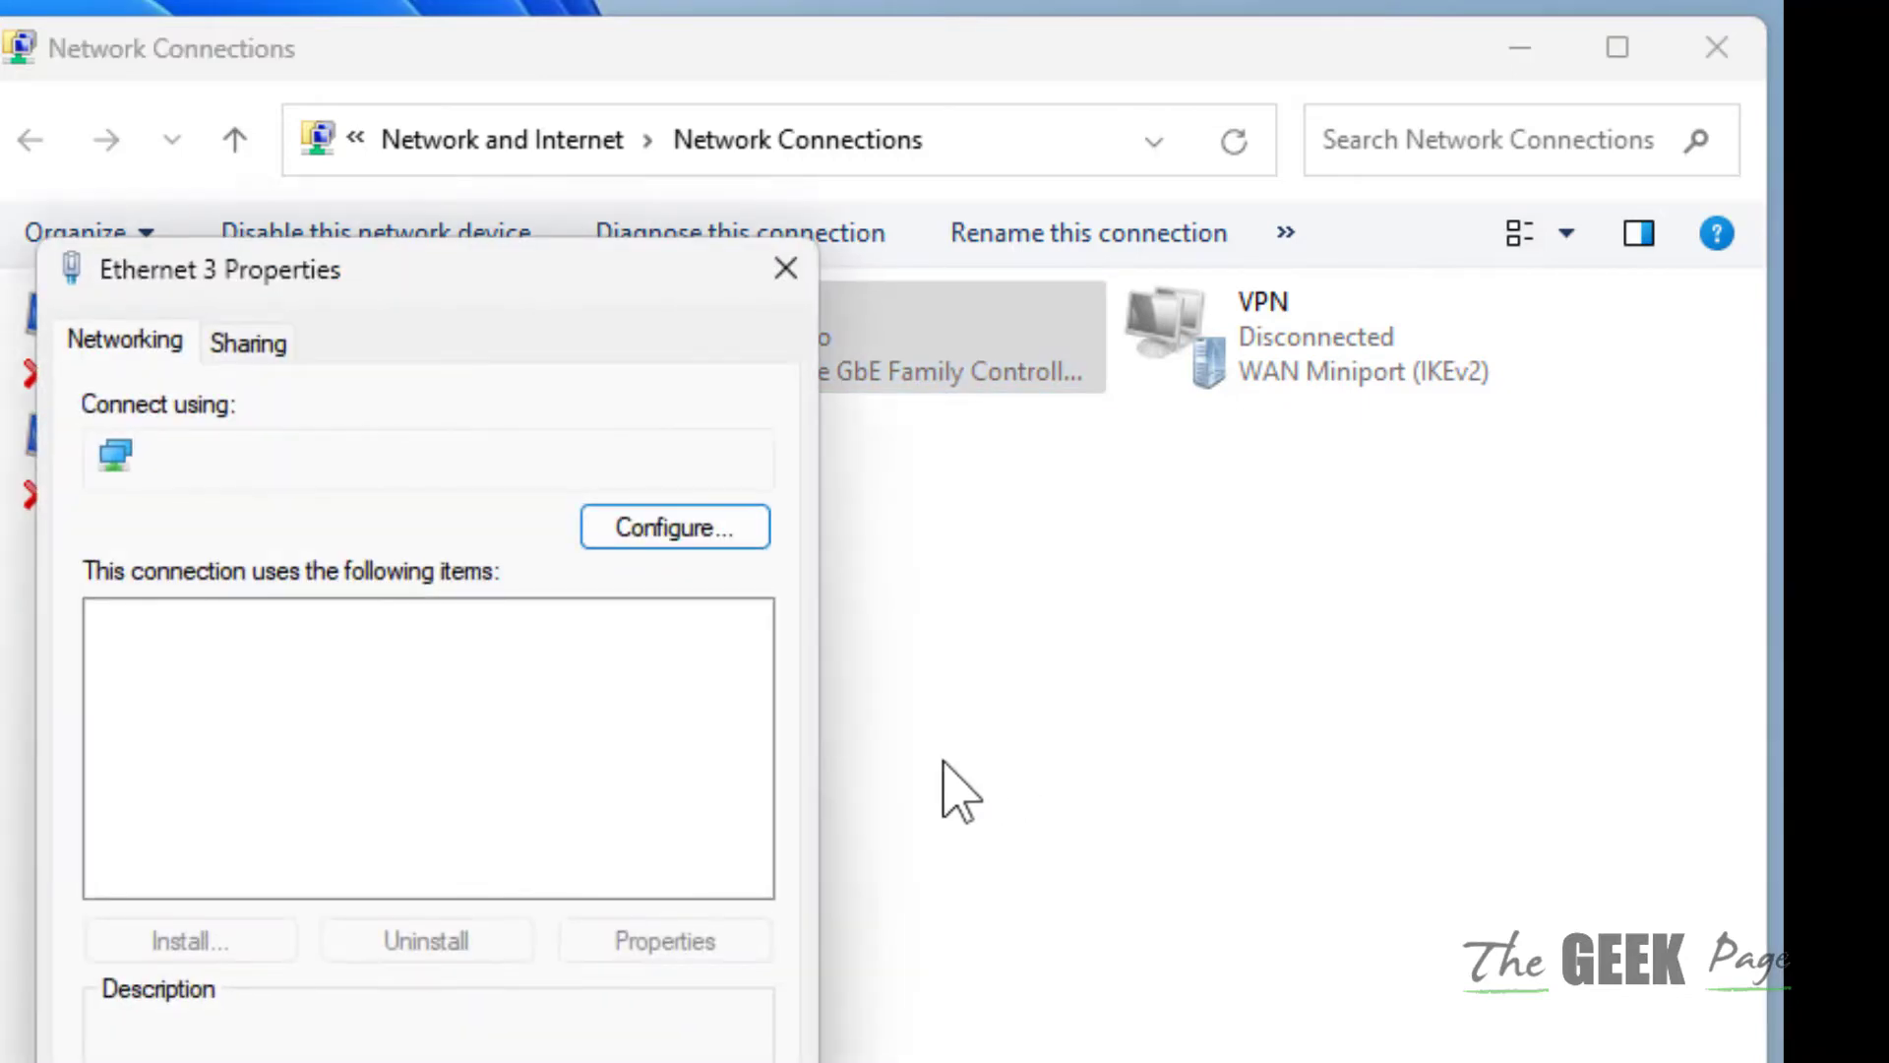
pyautogui.click(466, 731)
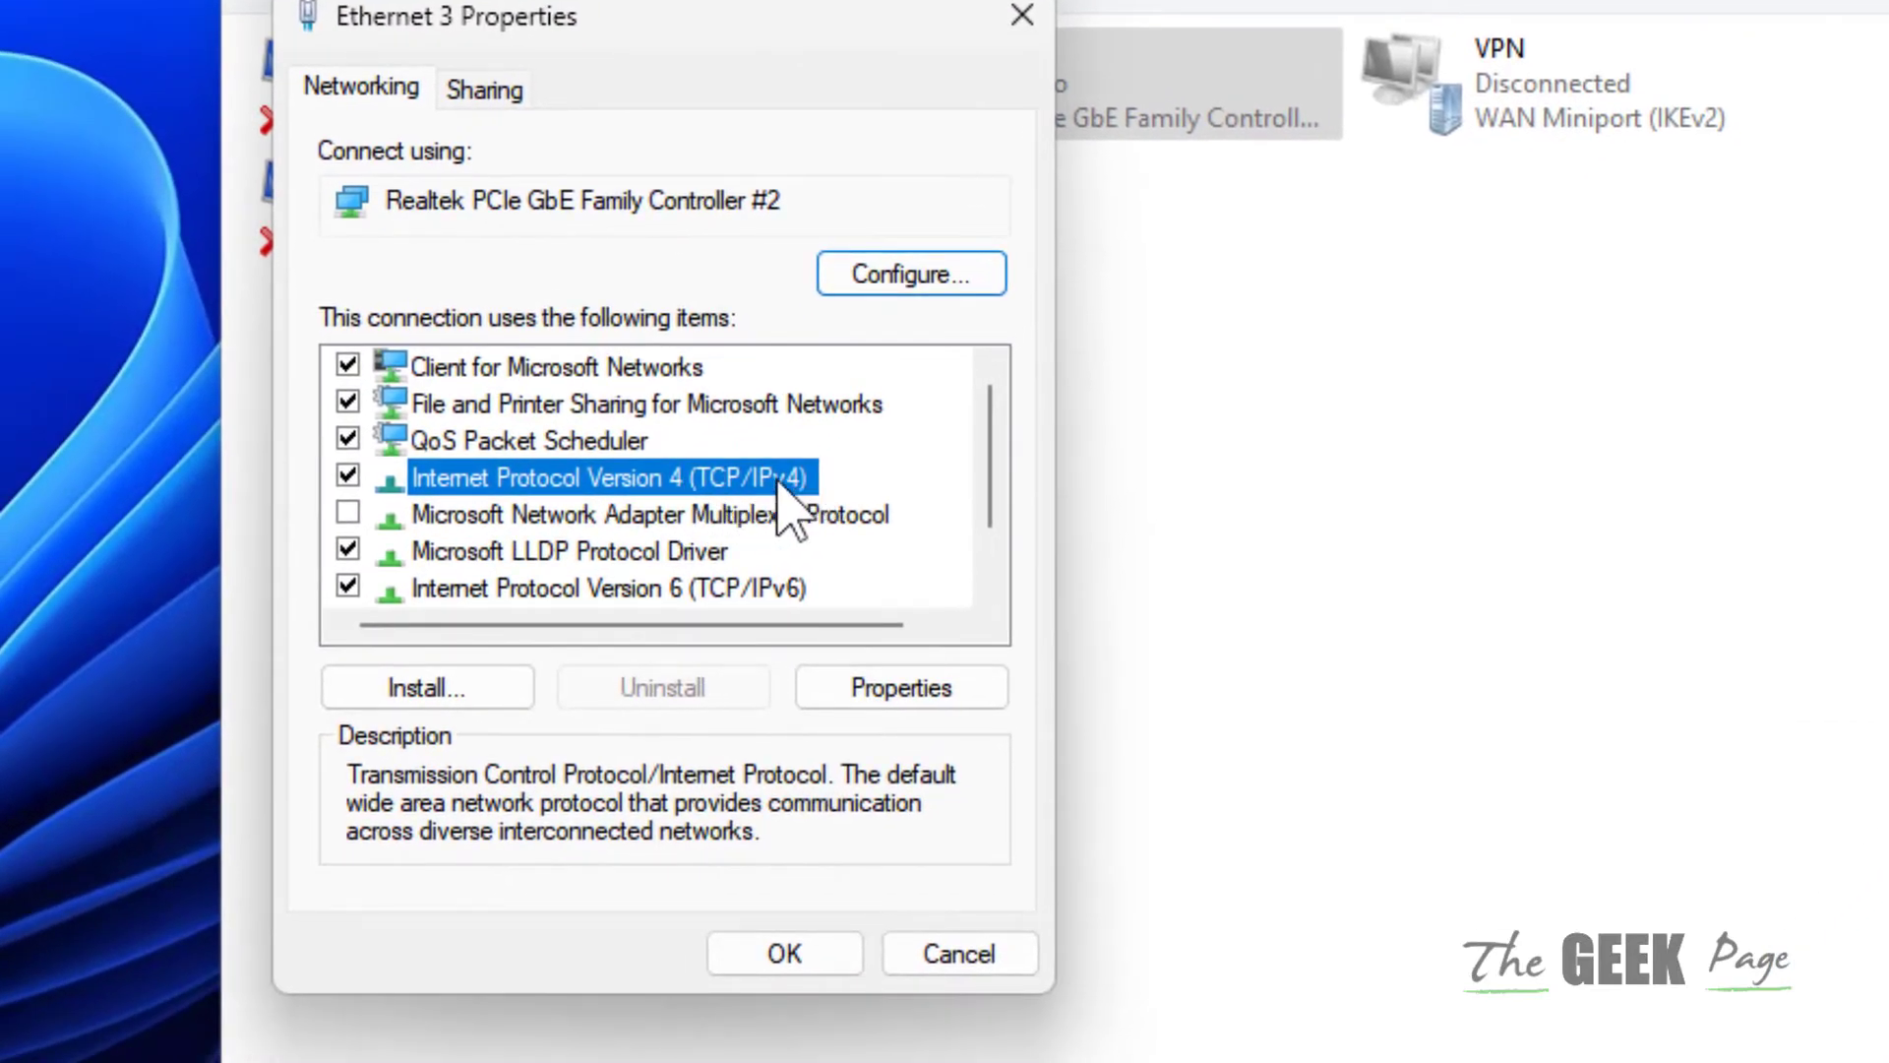
# - Use manual DNS servers 8.8.8.8 (preferred) and 8.8.4.4 (alternate), confirming both dialogs
pyautogui.doubleClick(782, 478)
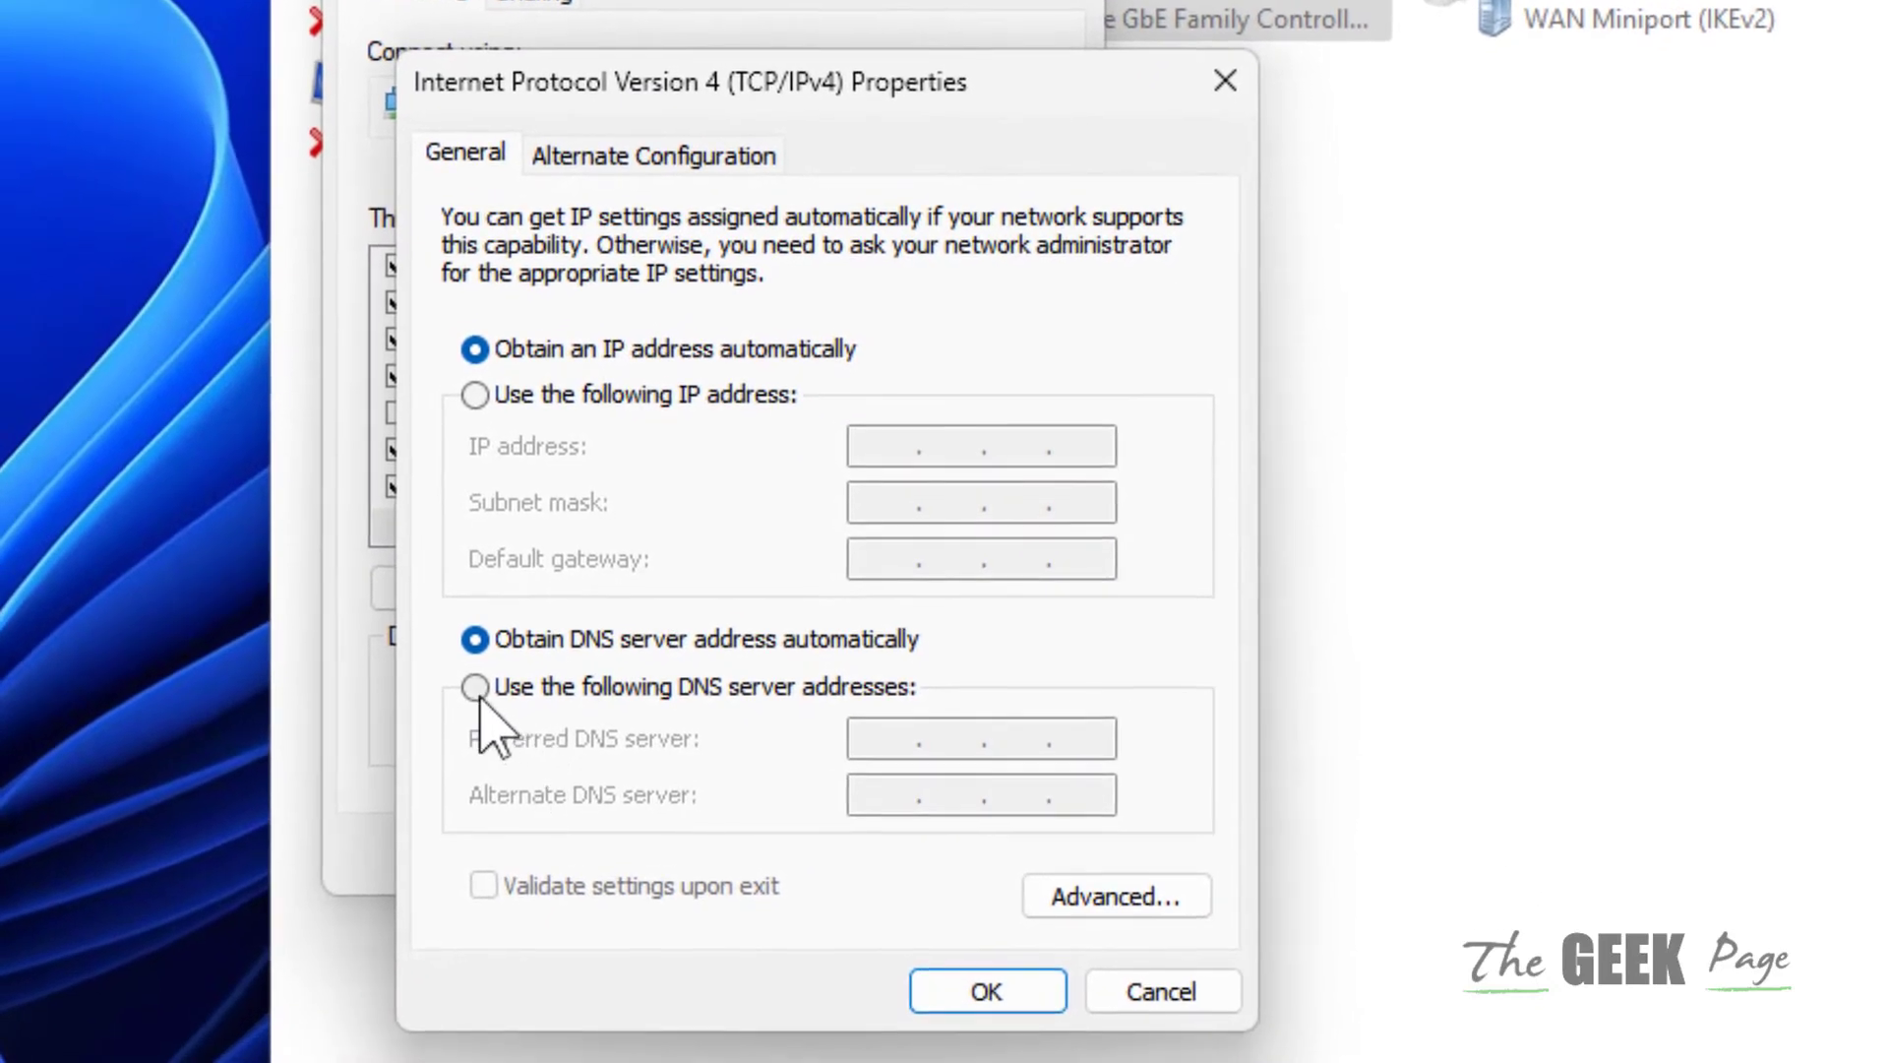
pyautogui.click(477, 688)
pyautogui.press('Tab')
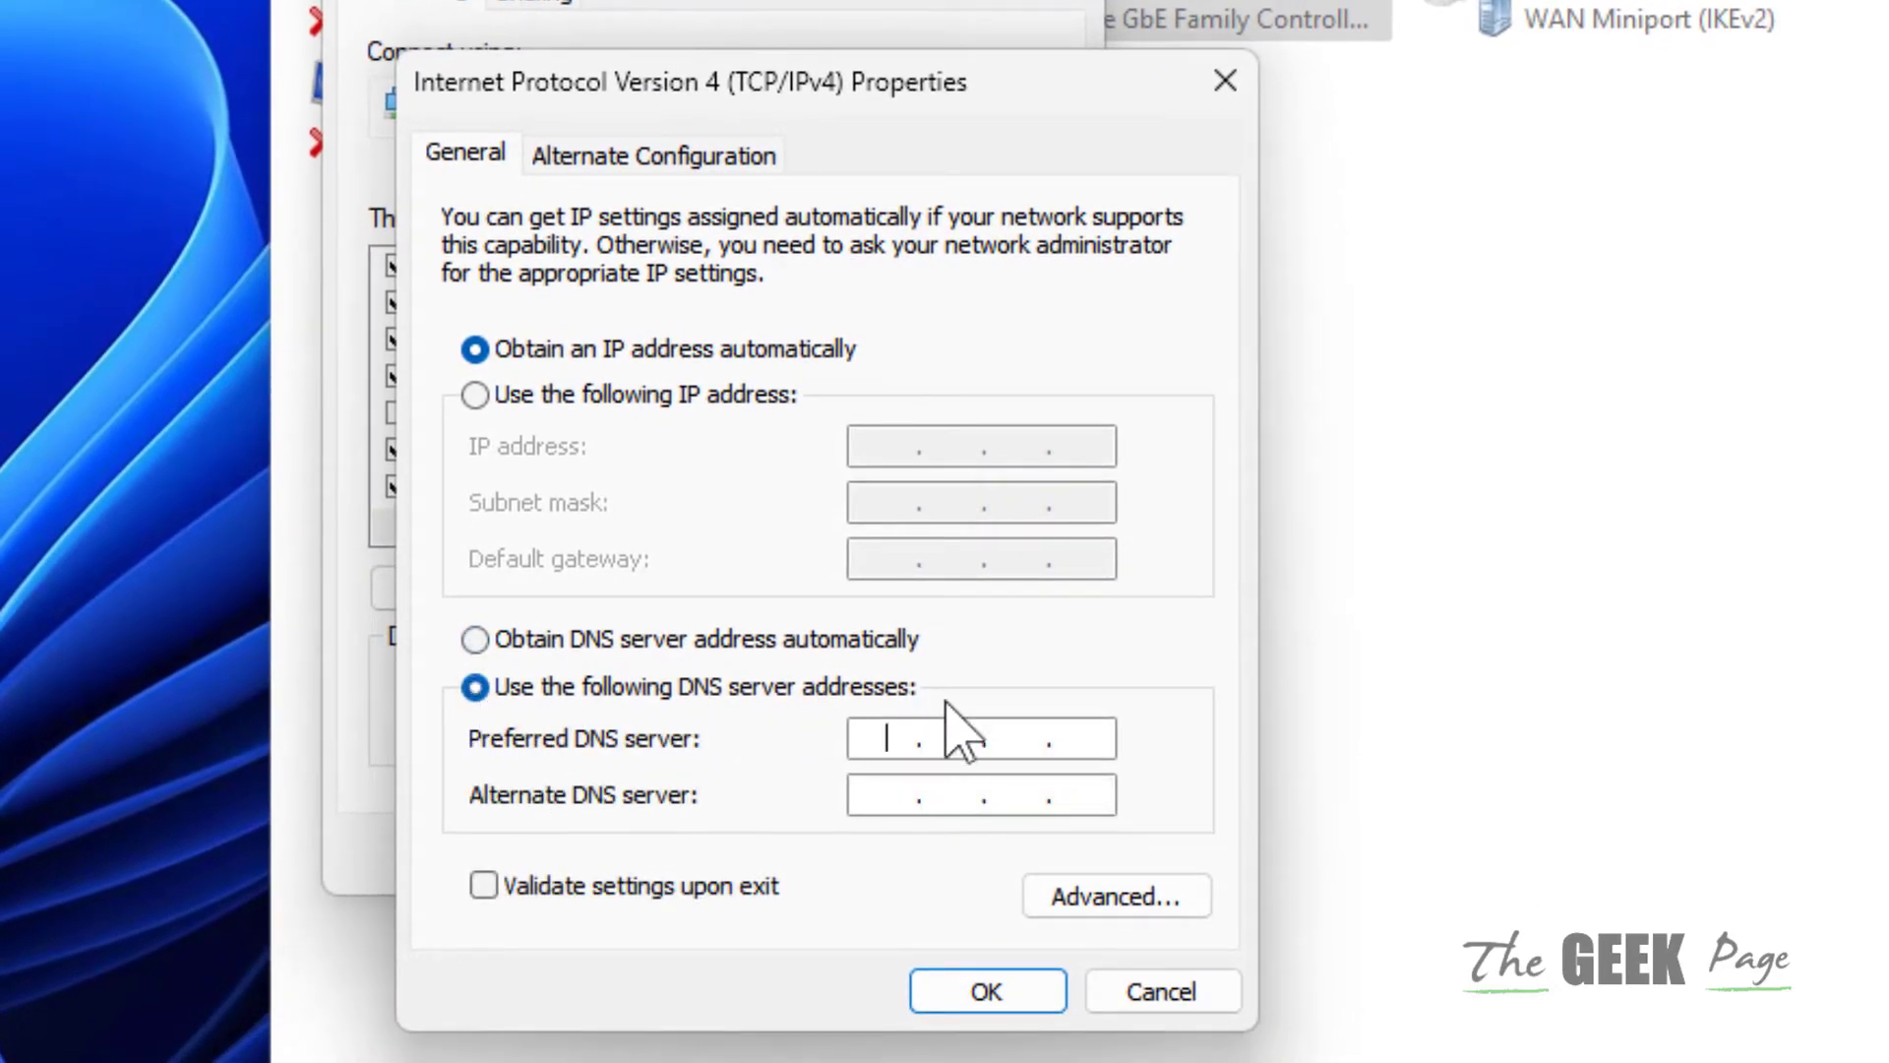
pyautogui.write('8.8')
pyautogui.write('.8.8')
pyautogui.click(886, 797)
pyautogui.write('8.')
pyautogui.write('8.4.')
pyautogui.write('4')
pyautogui.click(1033, 1002)
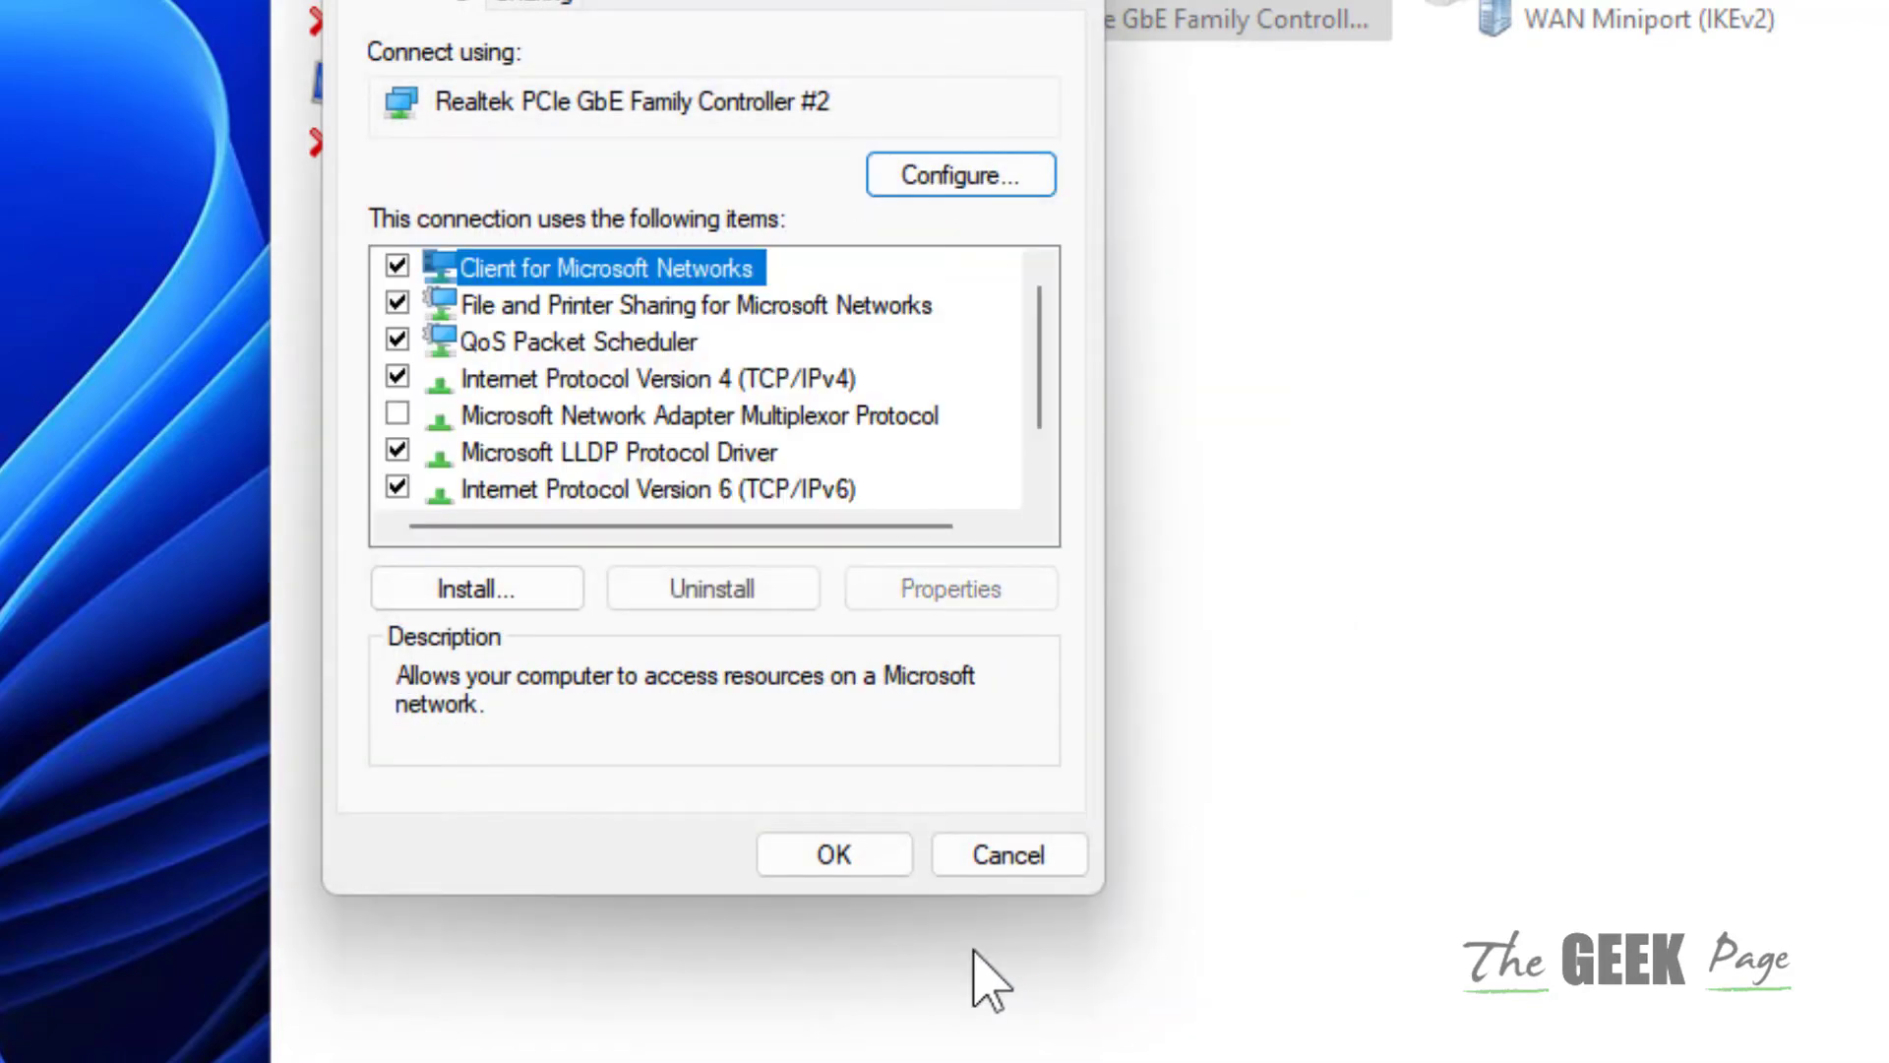
pyautogui.click(878, 864)
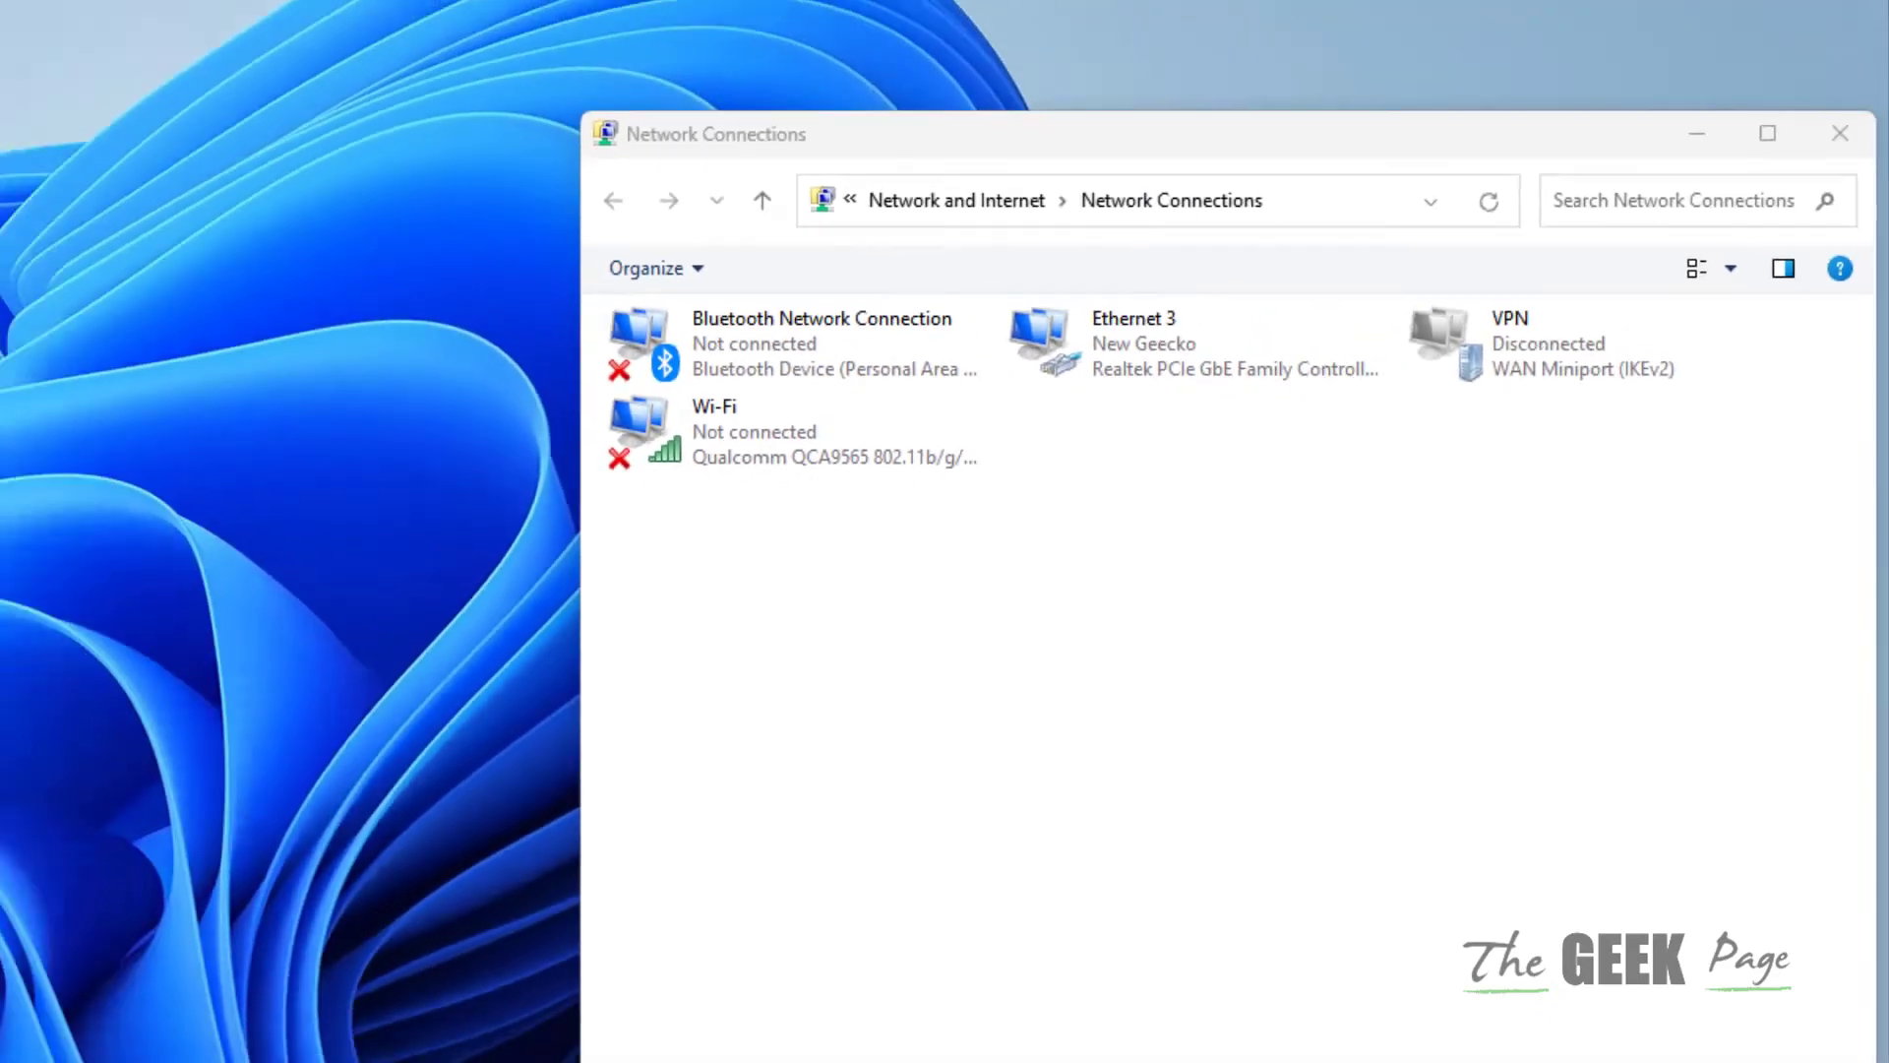
# - Search for Command Prompt and run it as administrator, approving the UAC prompt
pyautogui.press('super')
pyautogui.write('command pr')
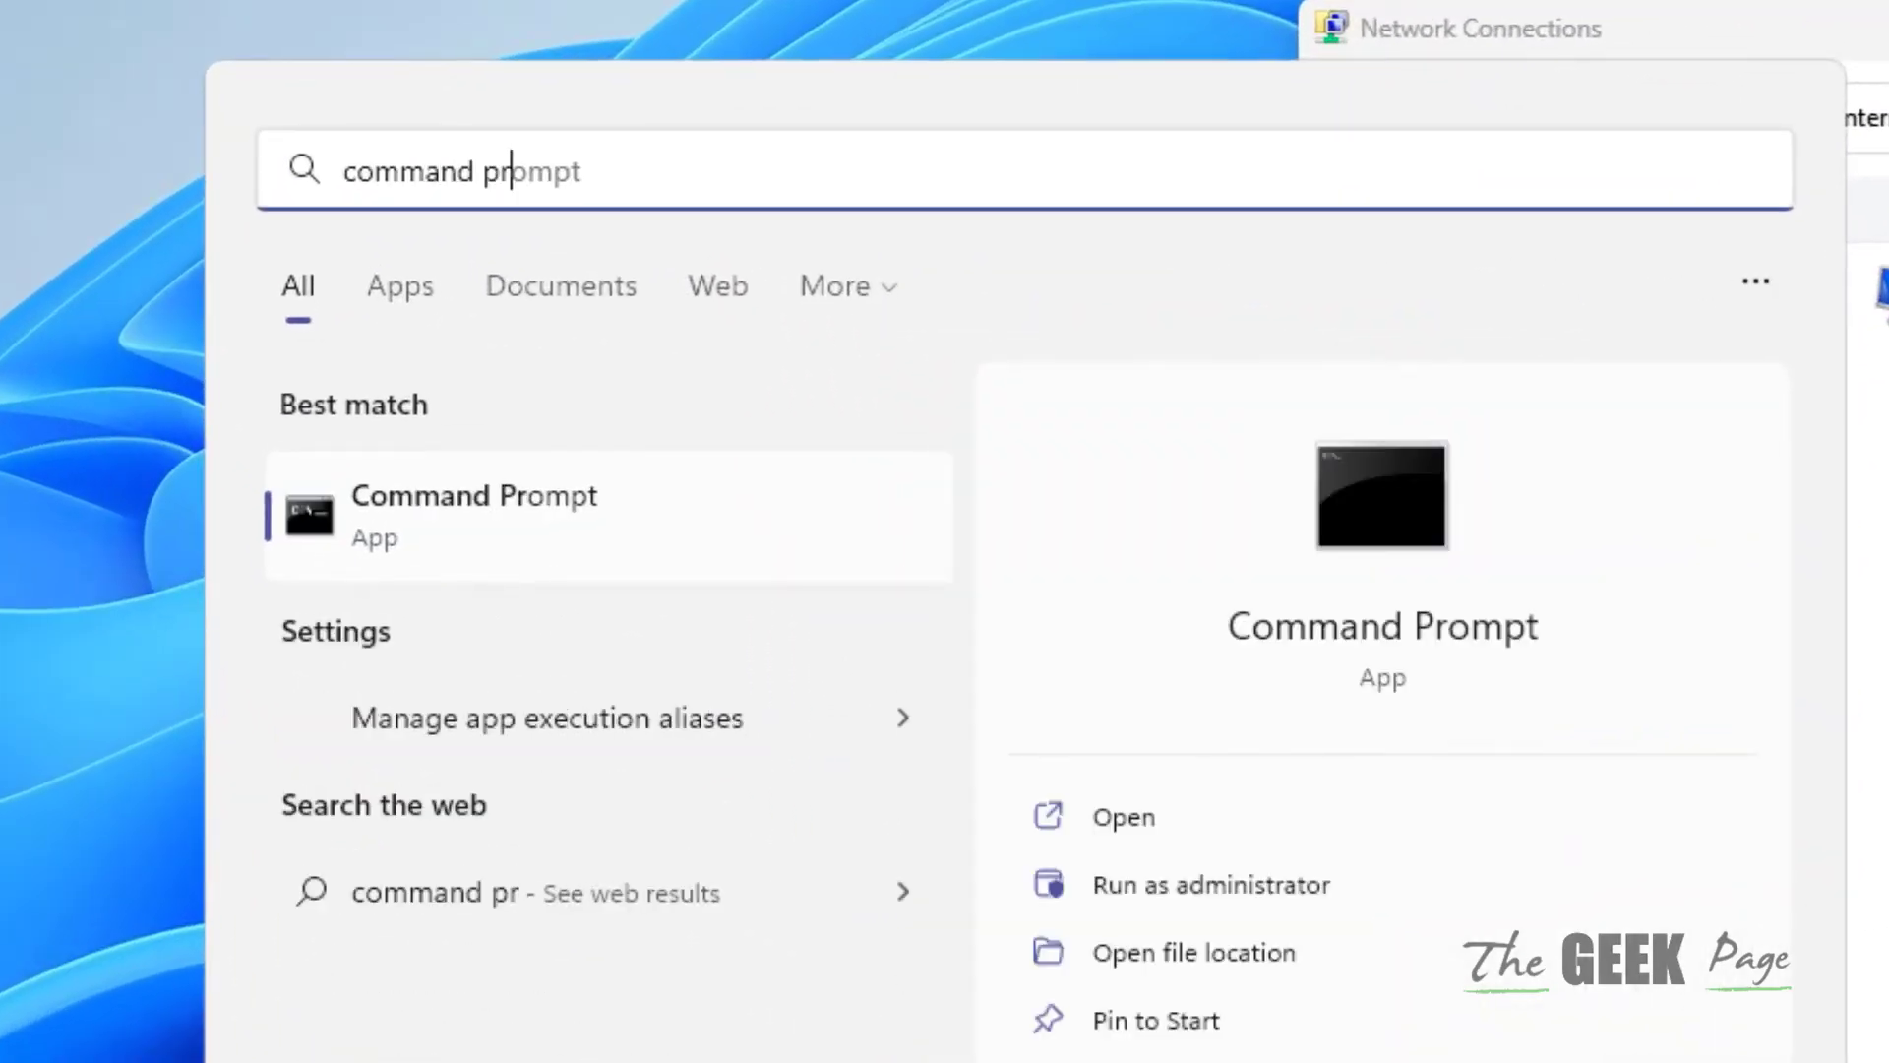
pyautogui.write('ompt')
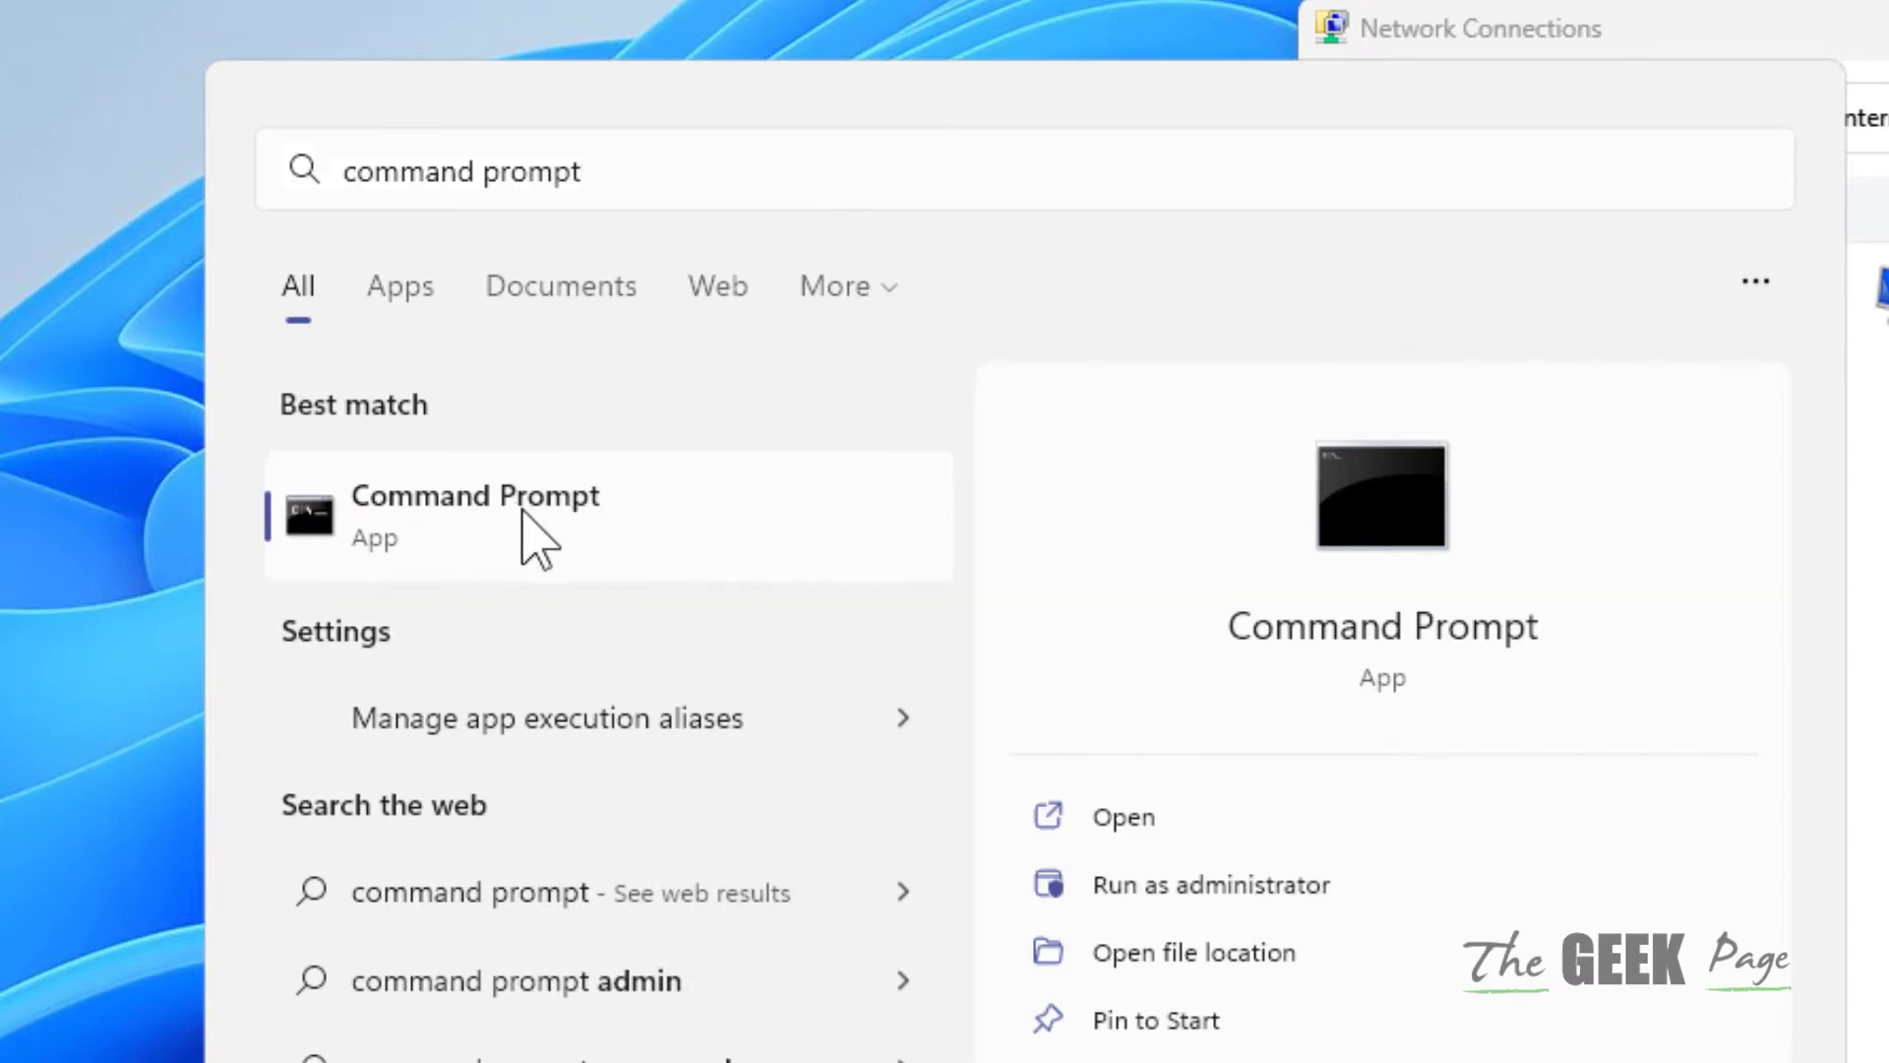
pyautogui.rightClick(520, 512)
pyautogui.click(593, 562)
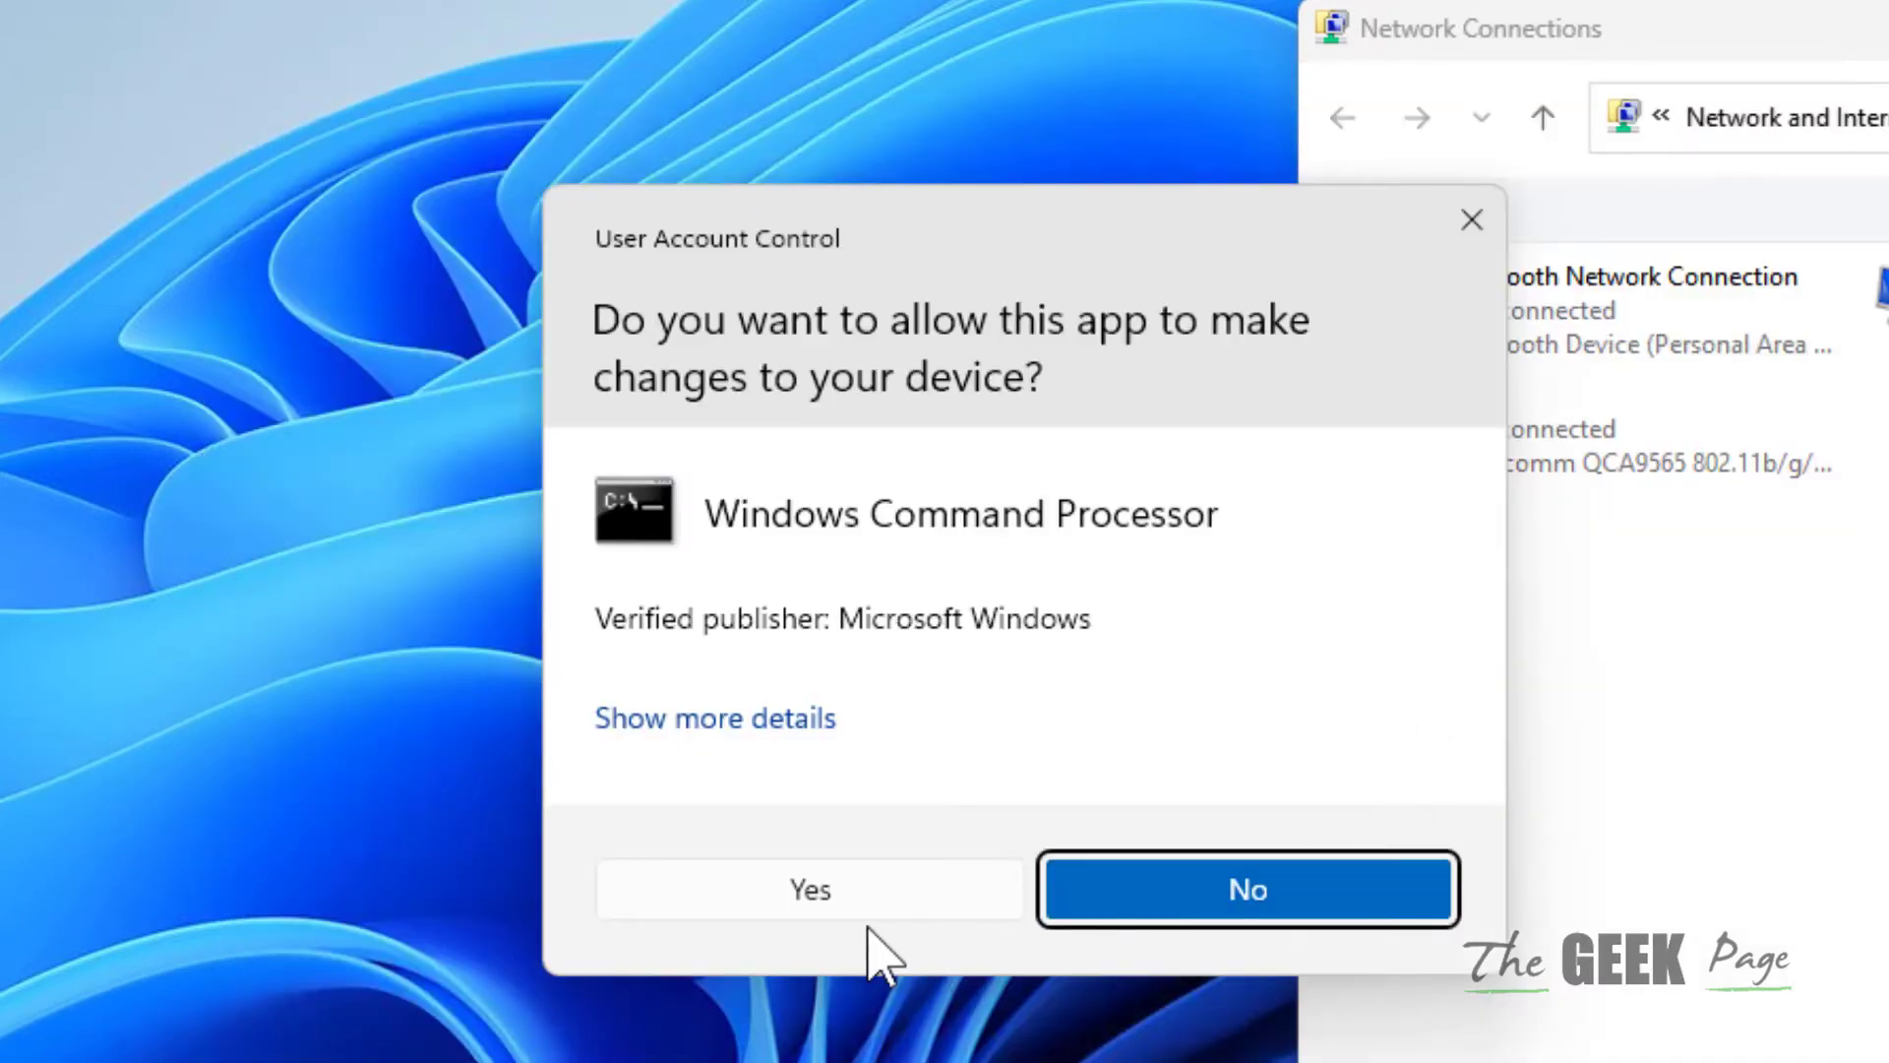
pyautogui.click(857, 896)
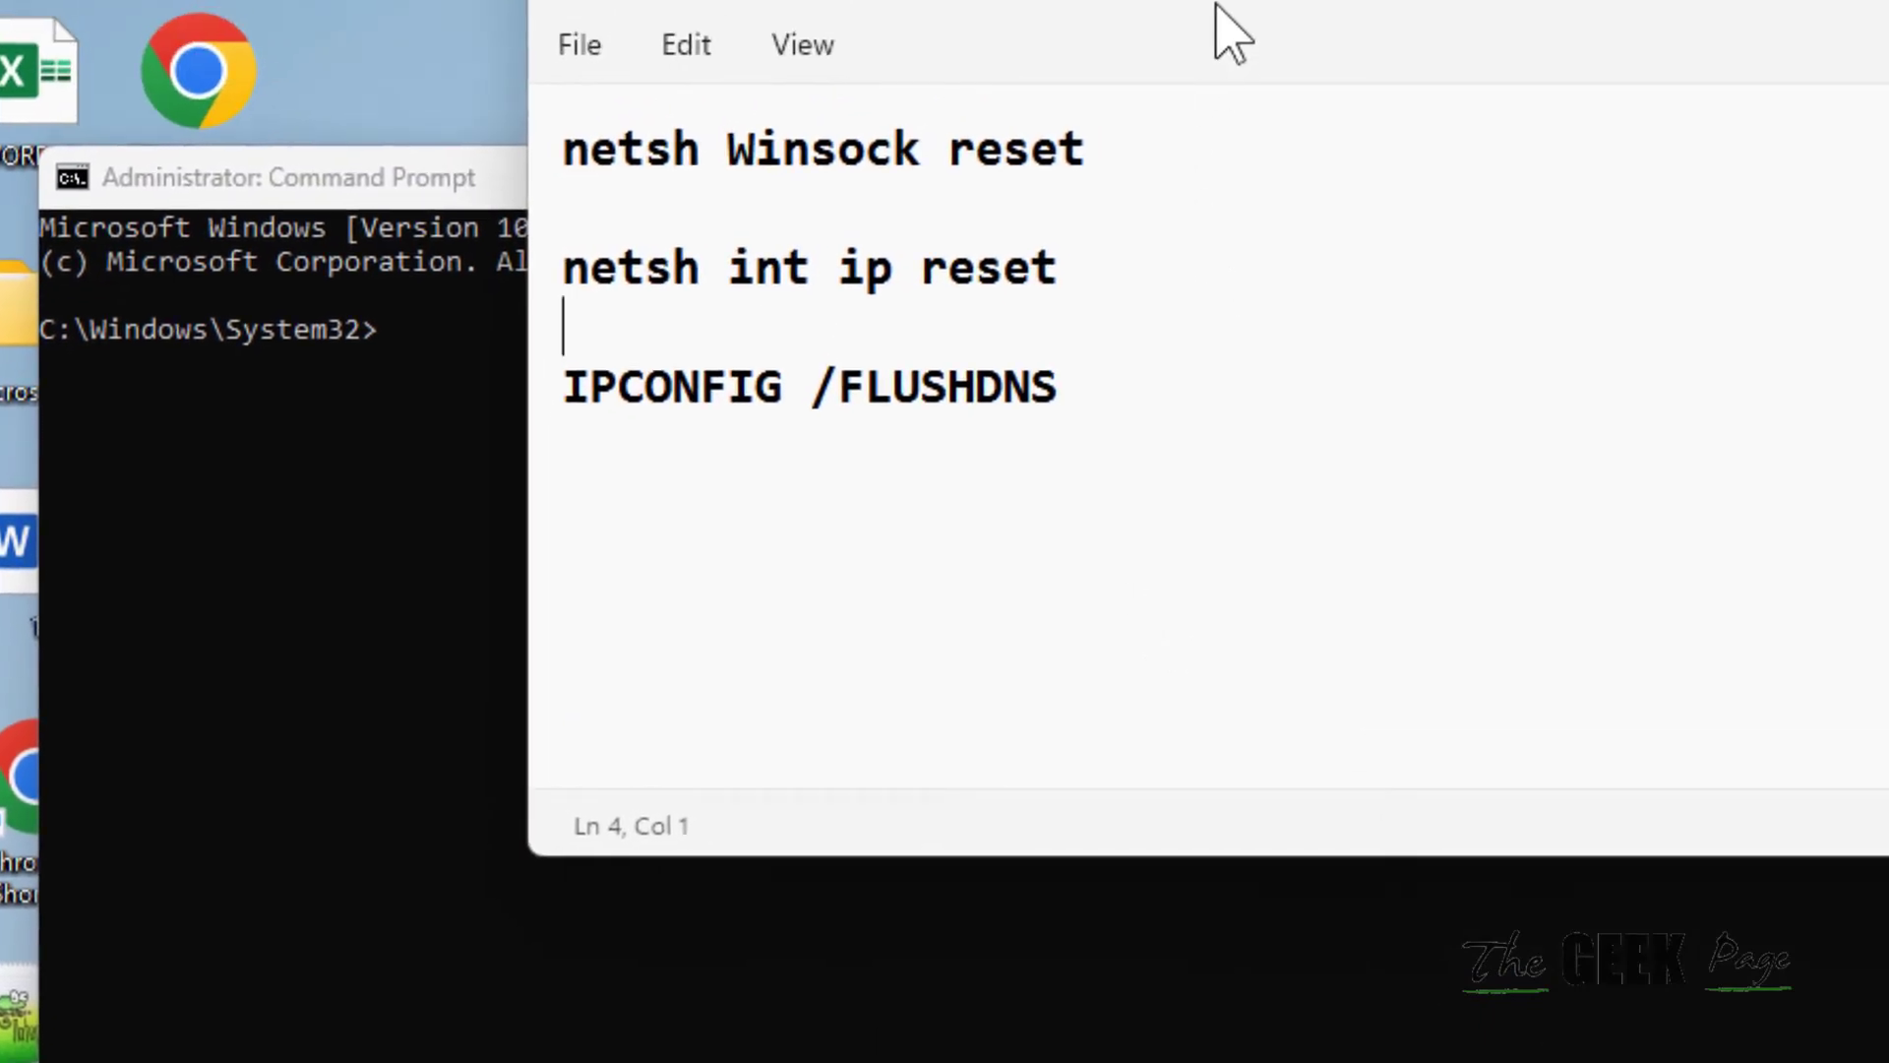
# - Move the Notepad notes aside and copy the netsh Winsock reset command
pyautogui.moveTo(1570, 9); pyautogui.dragTo(1888, 34)
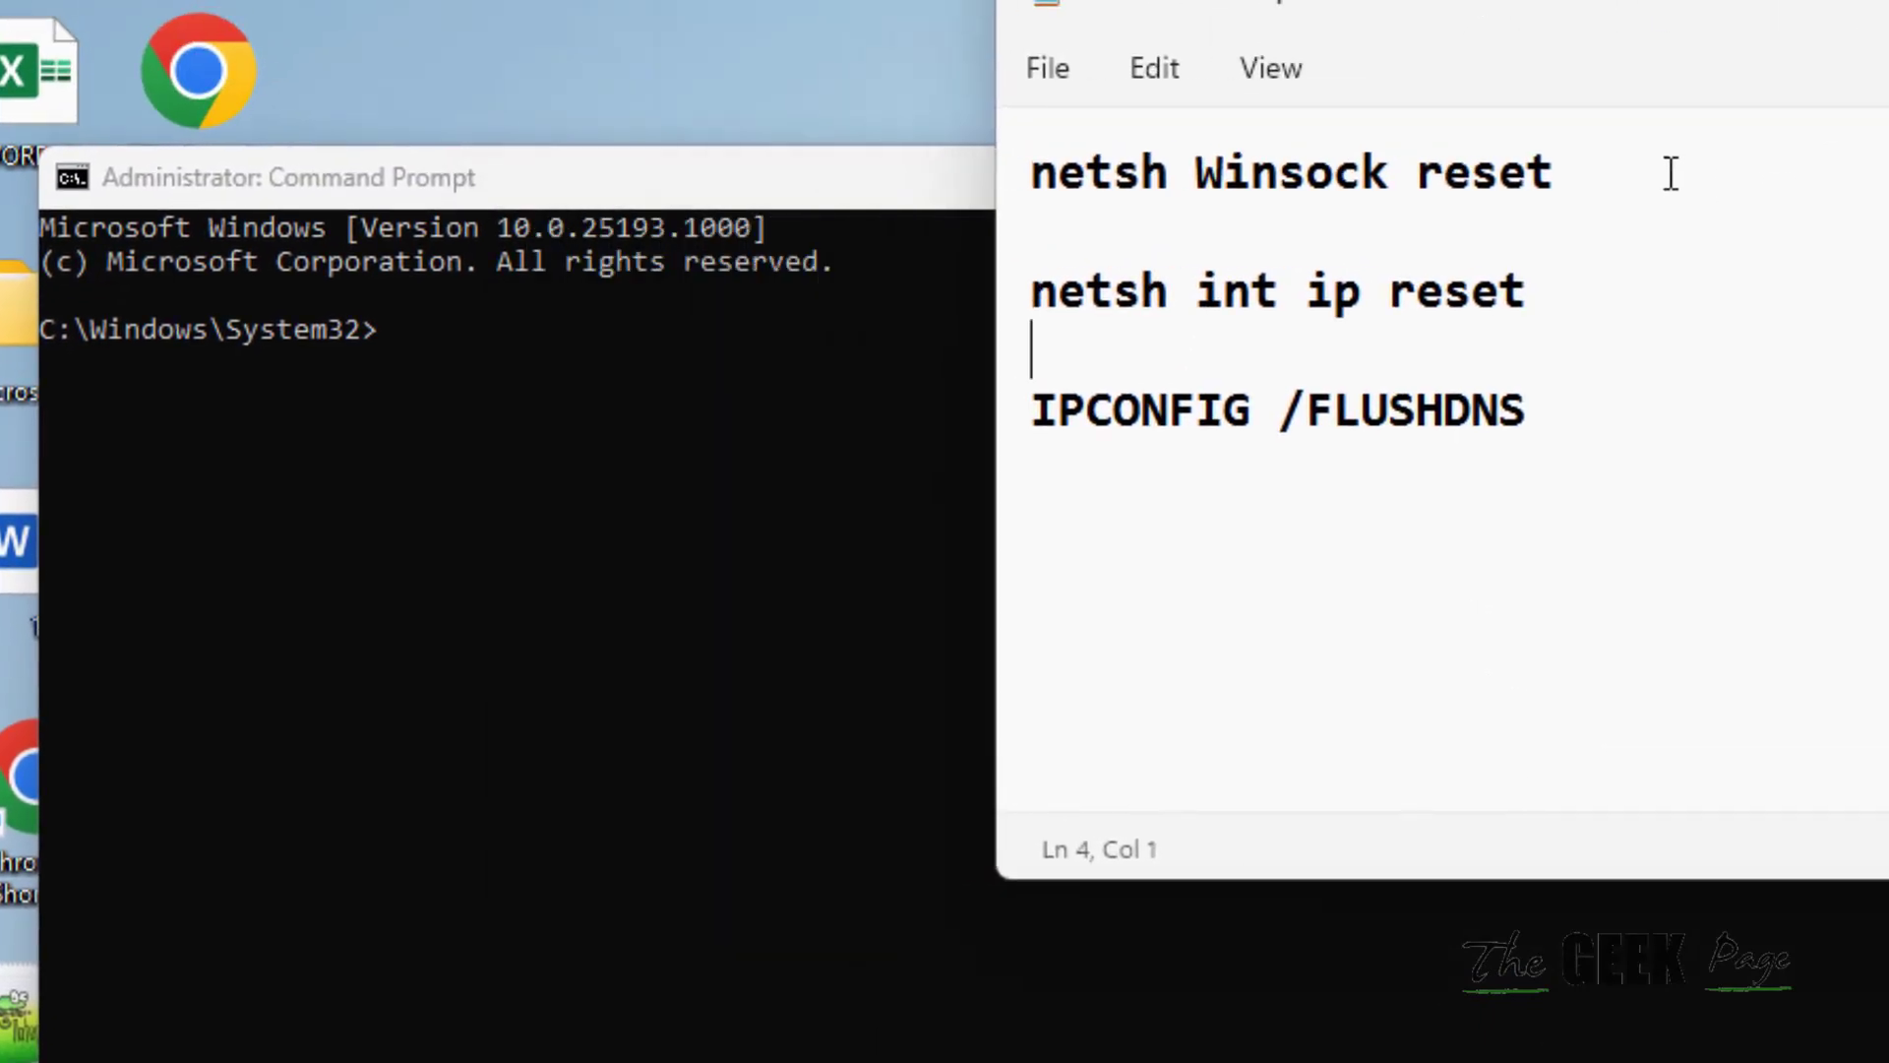
pyautogui.moveTo(1670, 173); pyautogui.dragTo(940, 163)
pyautogui.rightClick(1140, 178)
pyautogui.click(1256, 394)
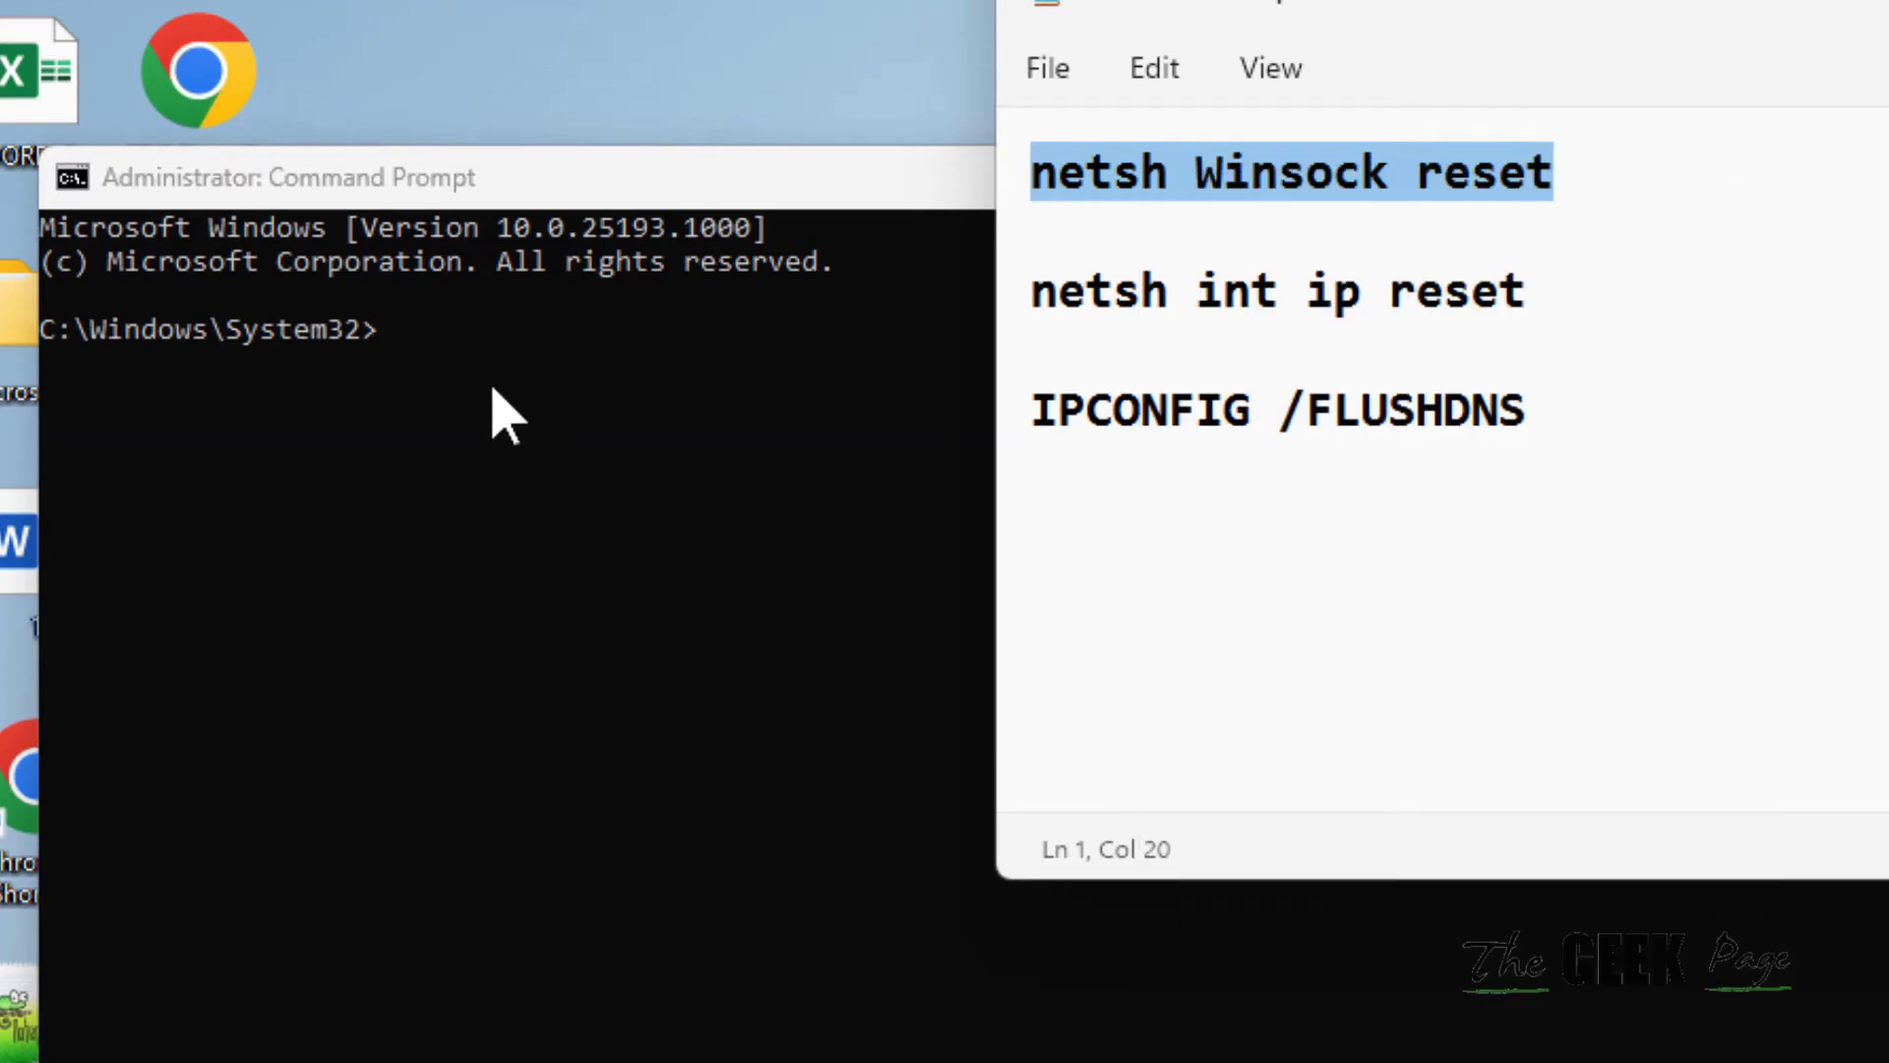
# - Select all the reset commands, then close Notepad without saving
pyautogui.click(1616, 487)
pyautogui.hotkey('ctrl', 'a')
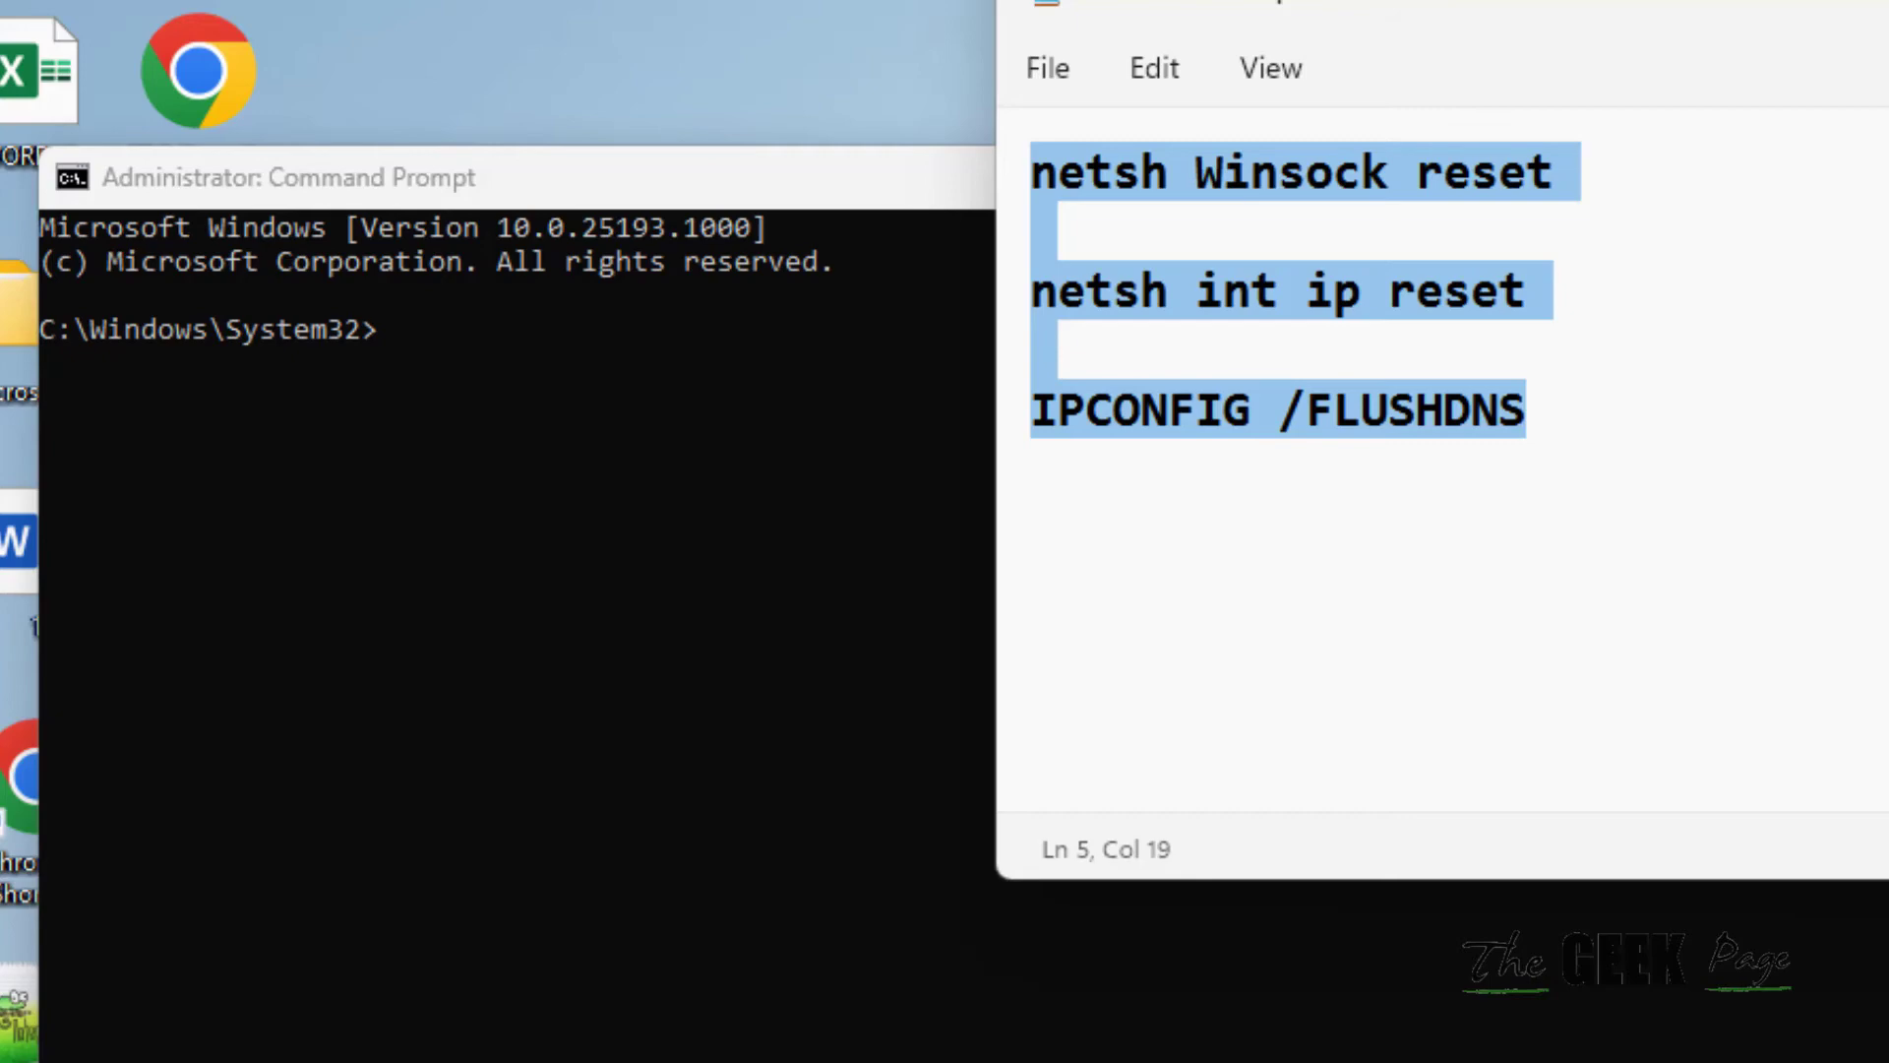
pyautogui.hotkey('alt', 'F4')
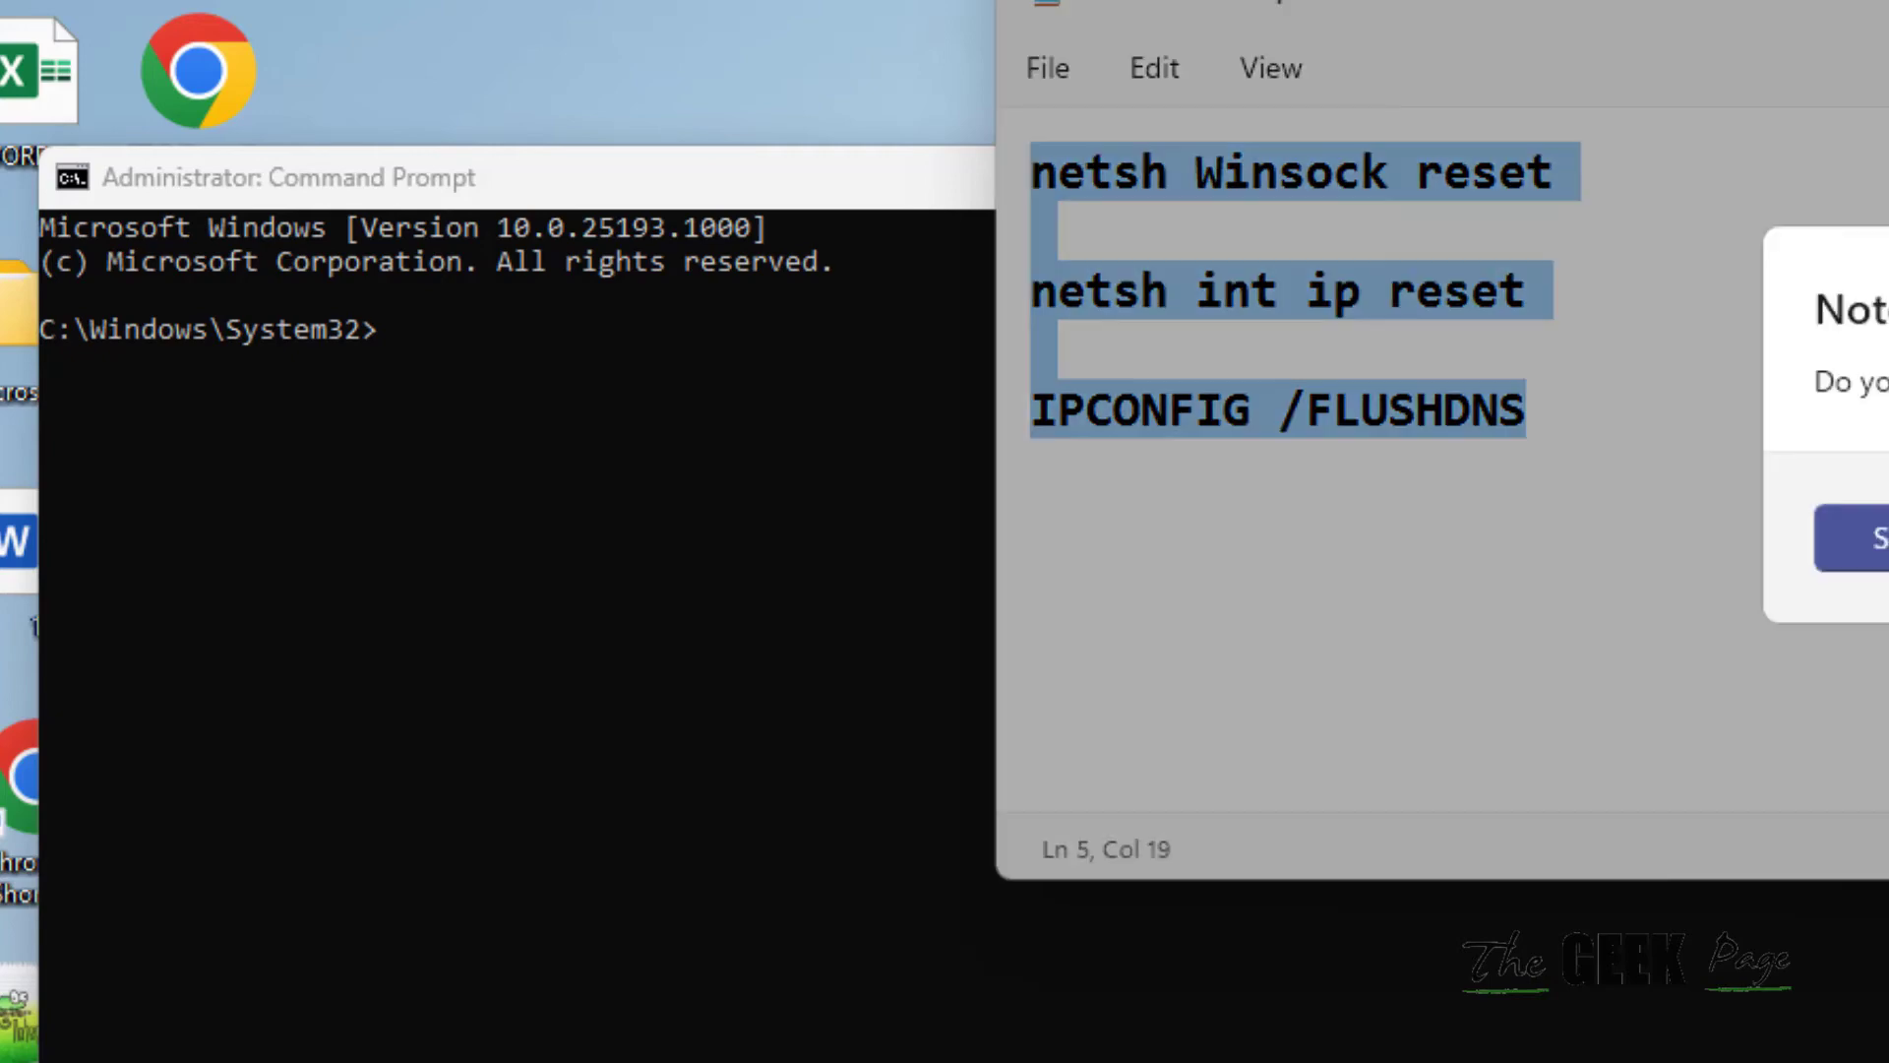
pyautogui.press('Return')
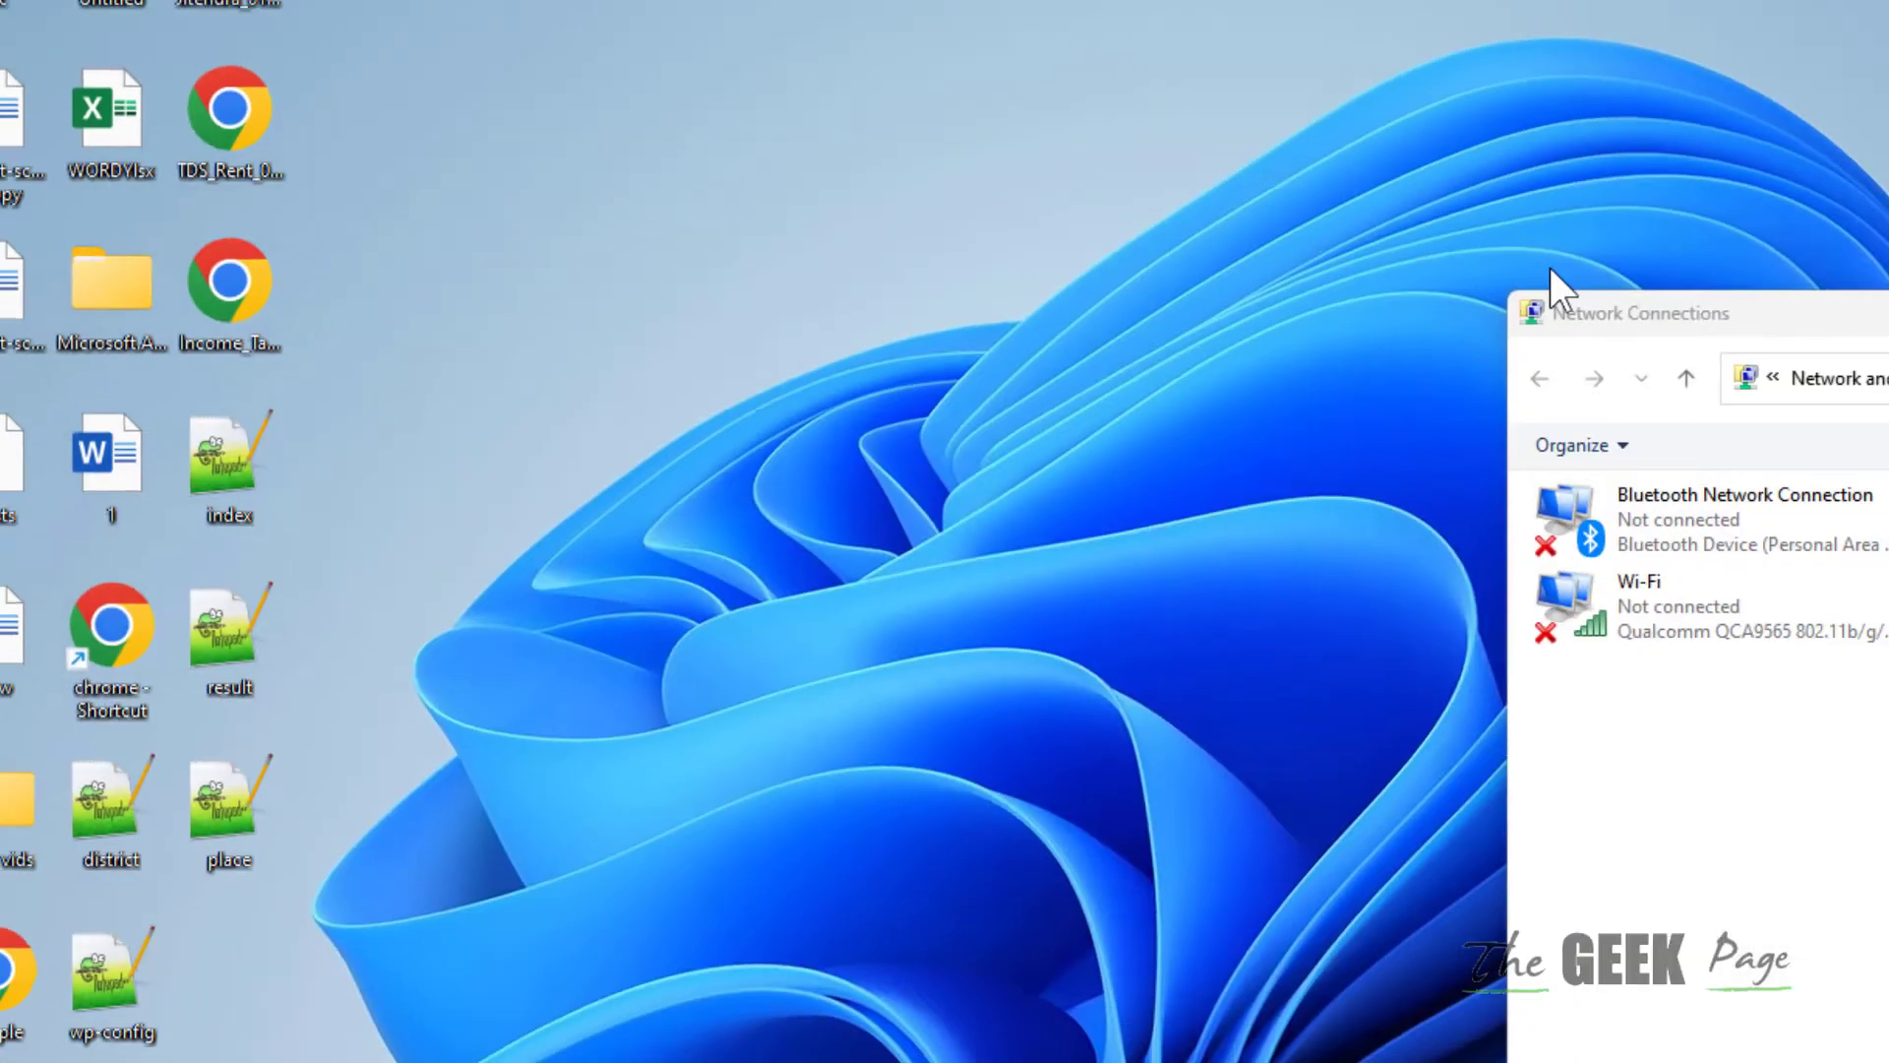
# - Search 'allow an app' and open Windows Defender Firewall's Allowed apps list
pyautogui.press('super')
pyautogui.write('allow')
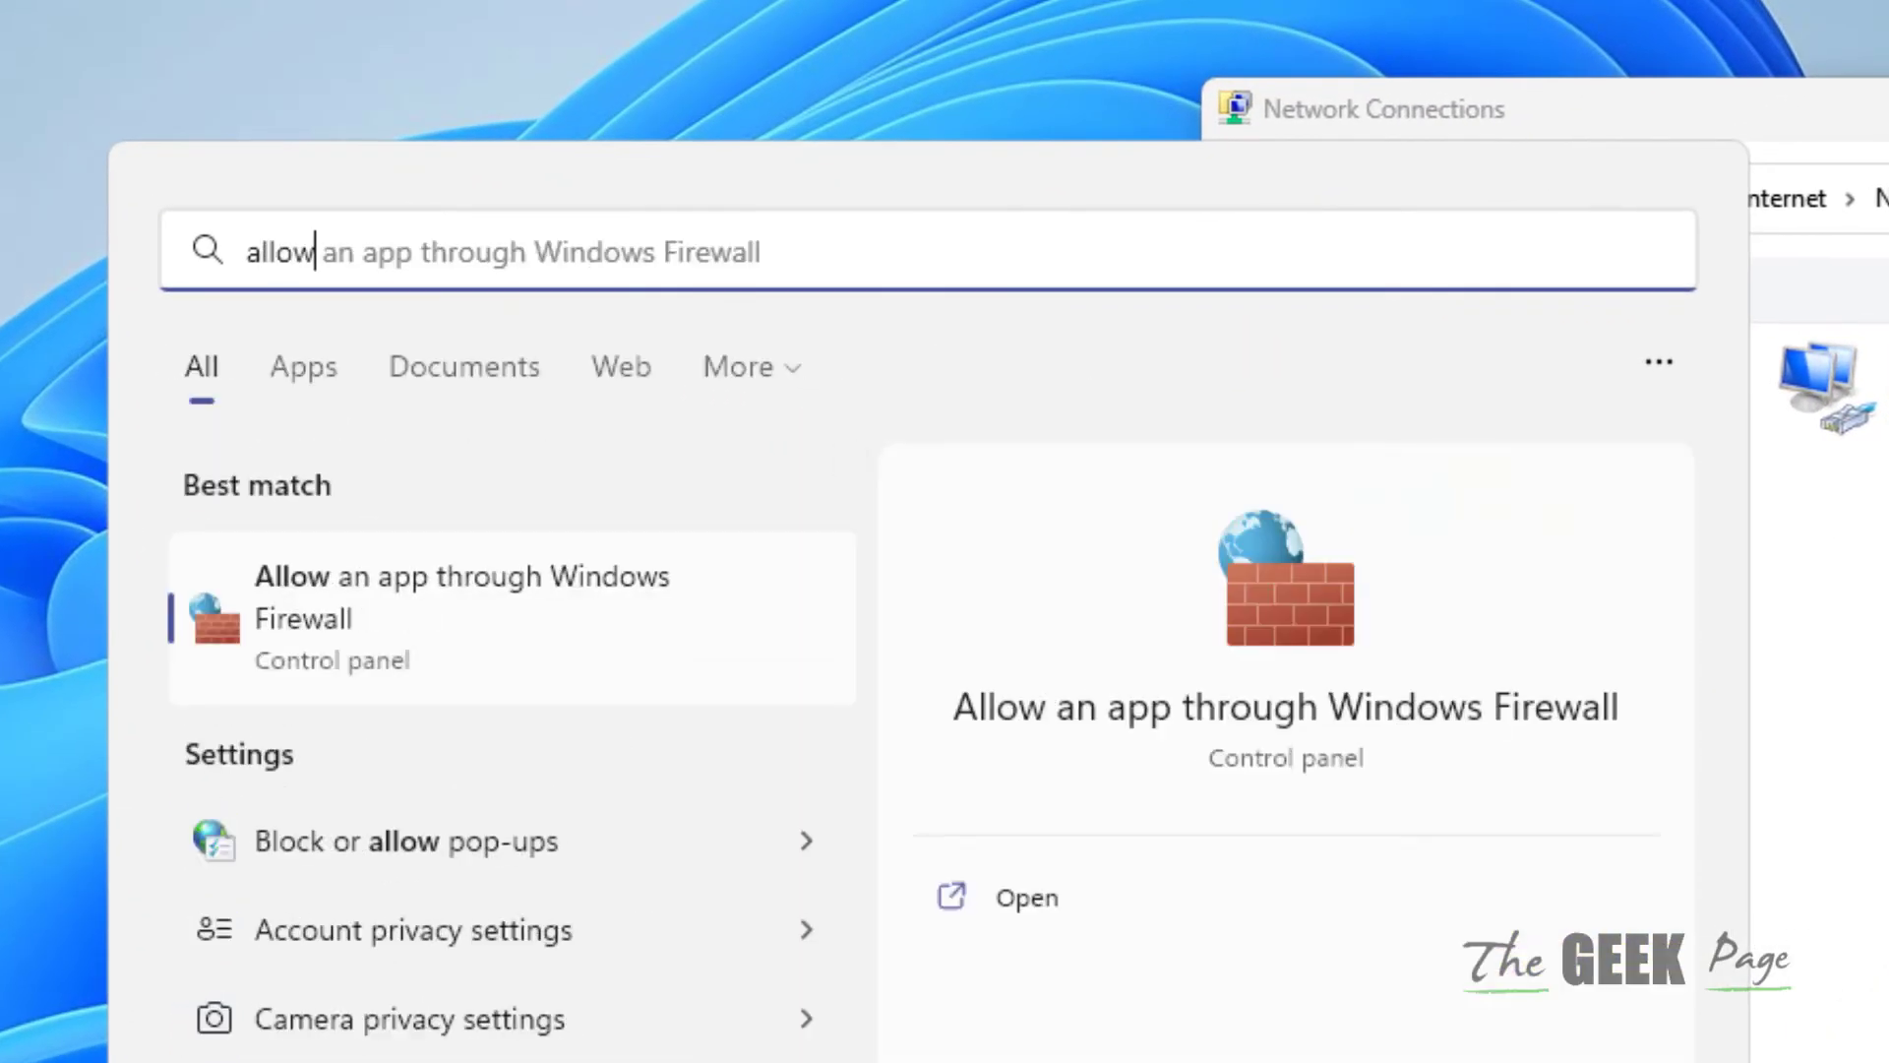
pyautogui.write(' an app')
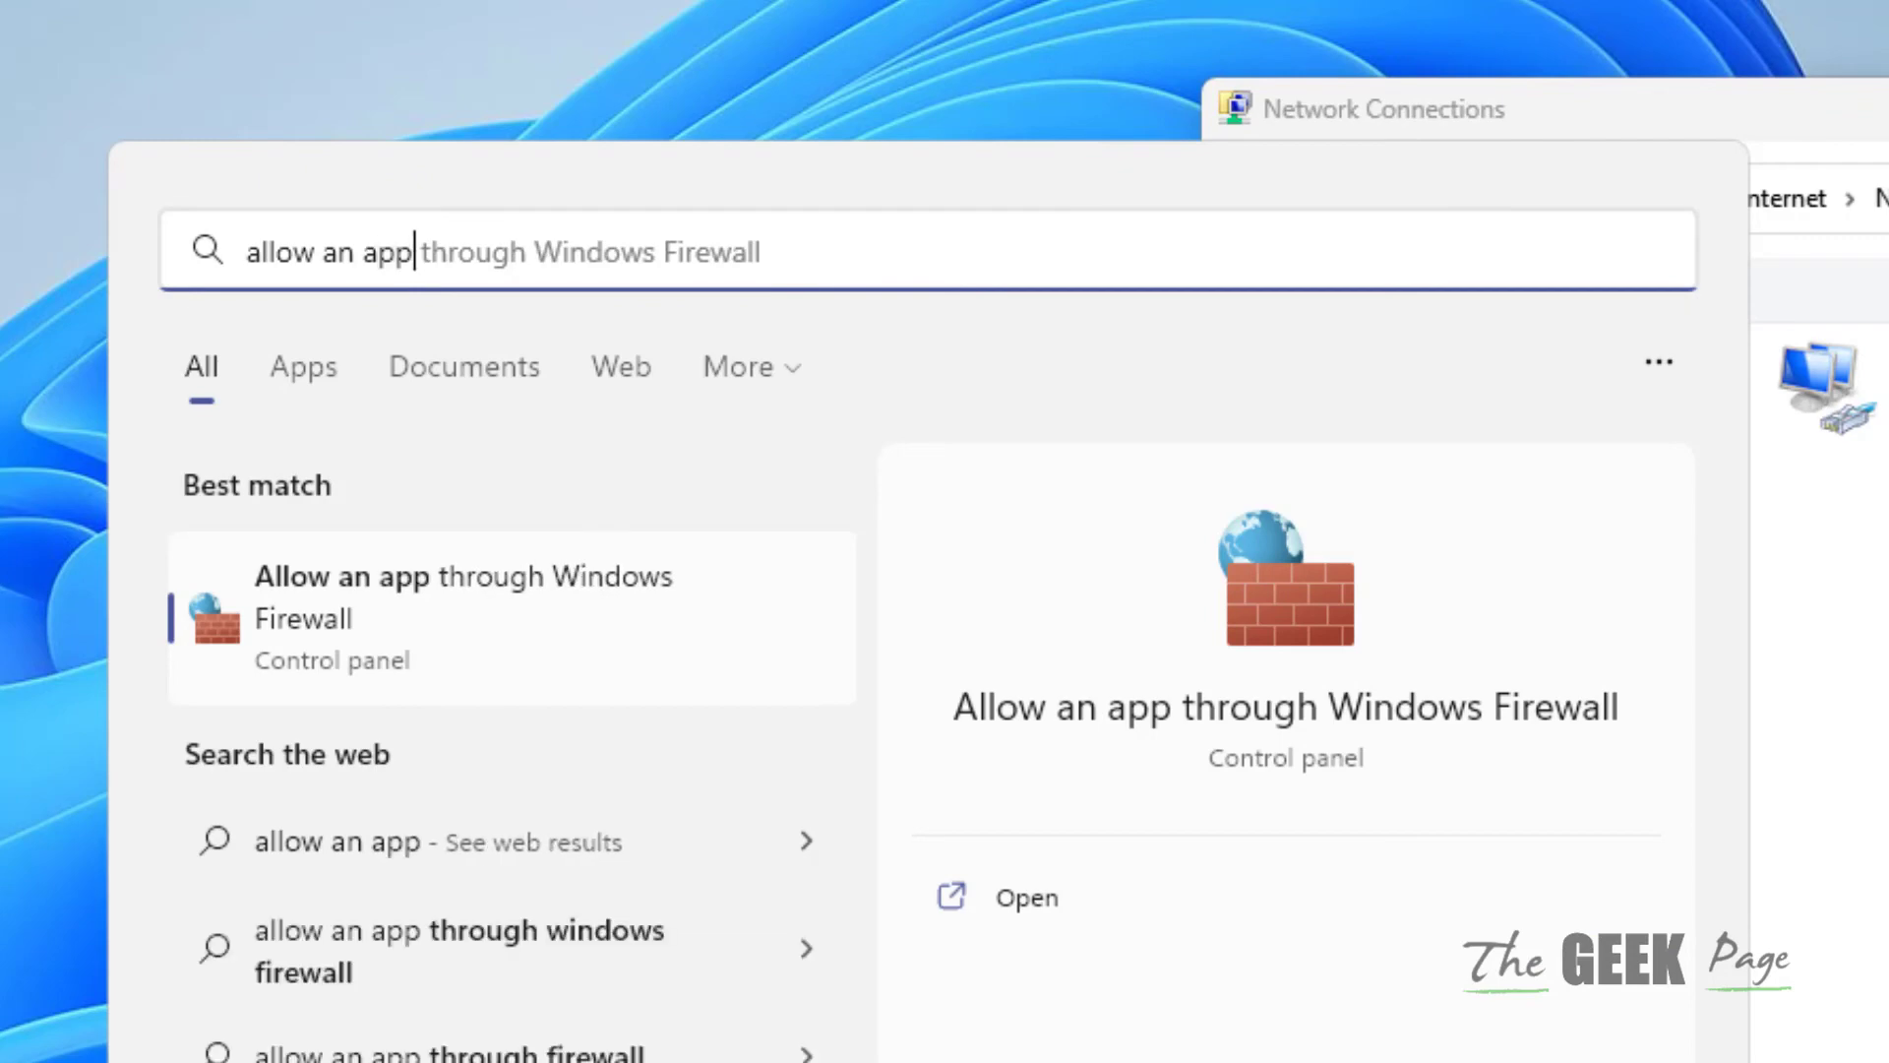
pyautogui.click(802, 262)
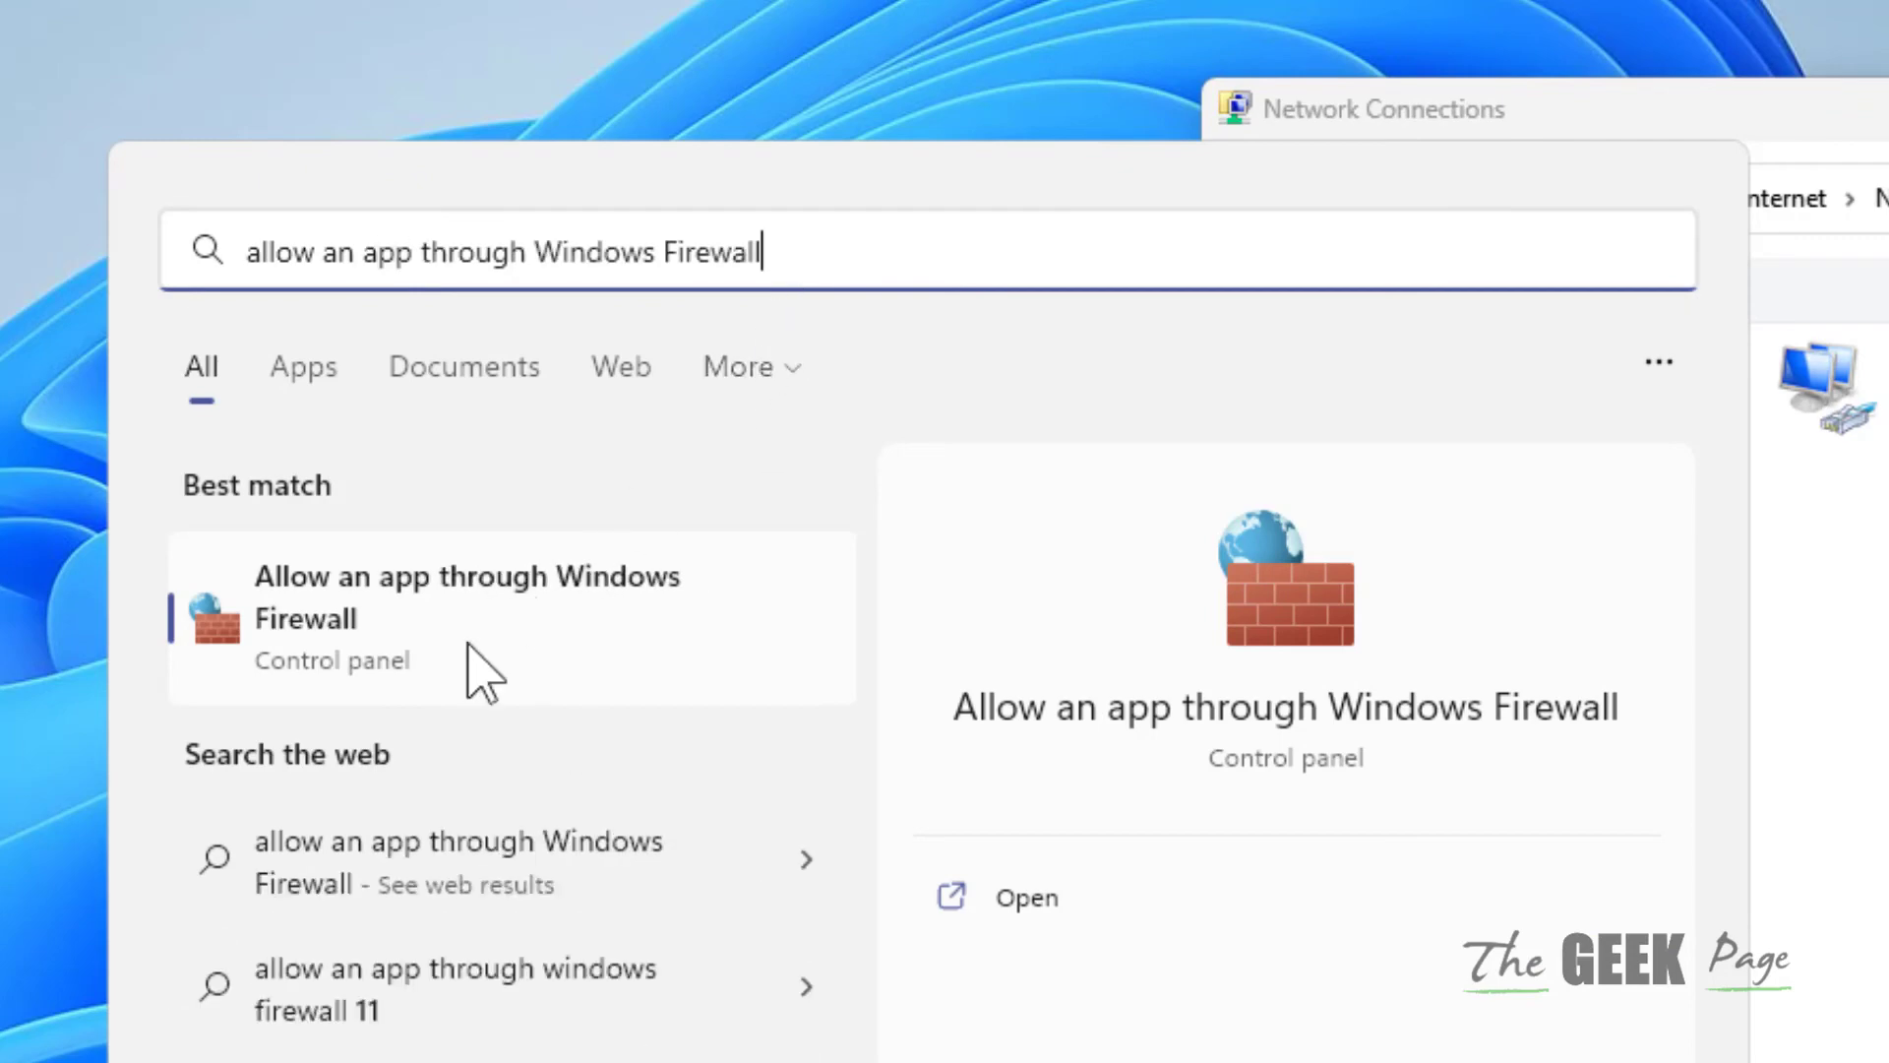
pyautogui.click(461, 624)
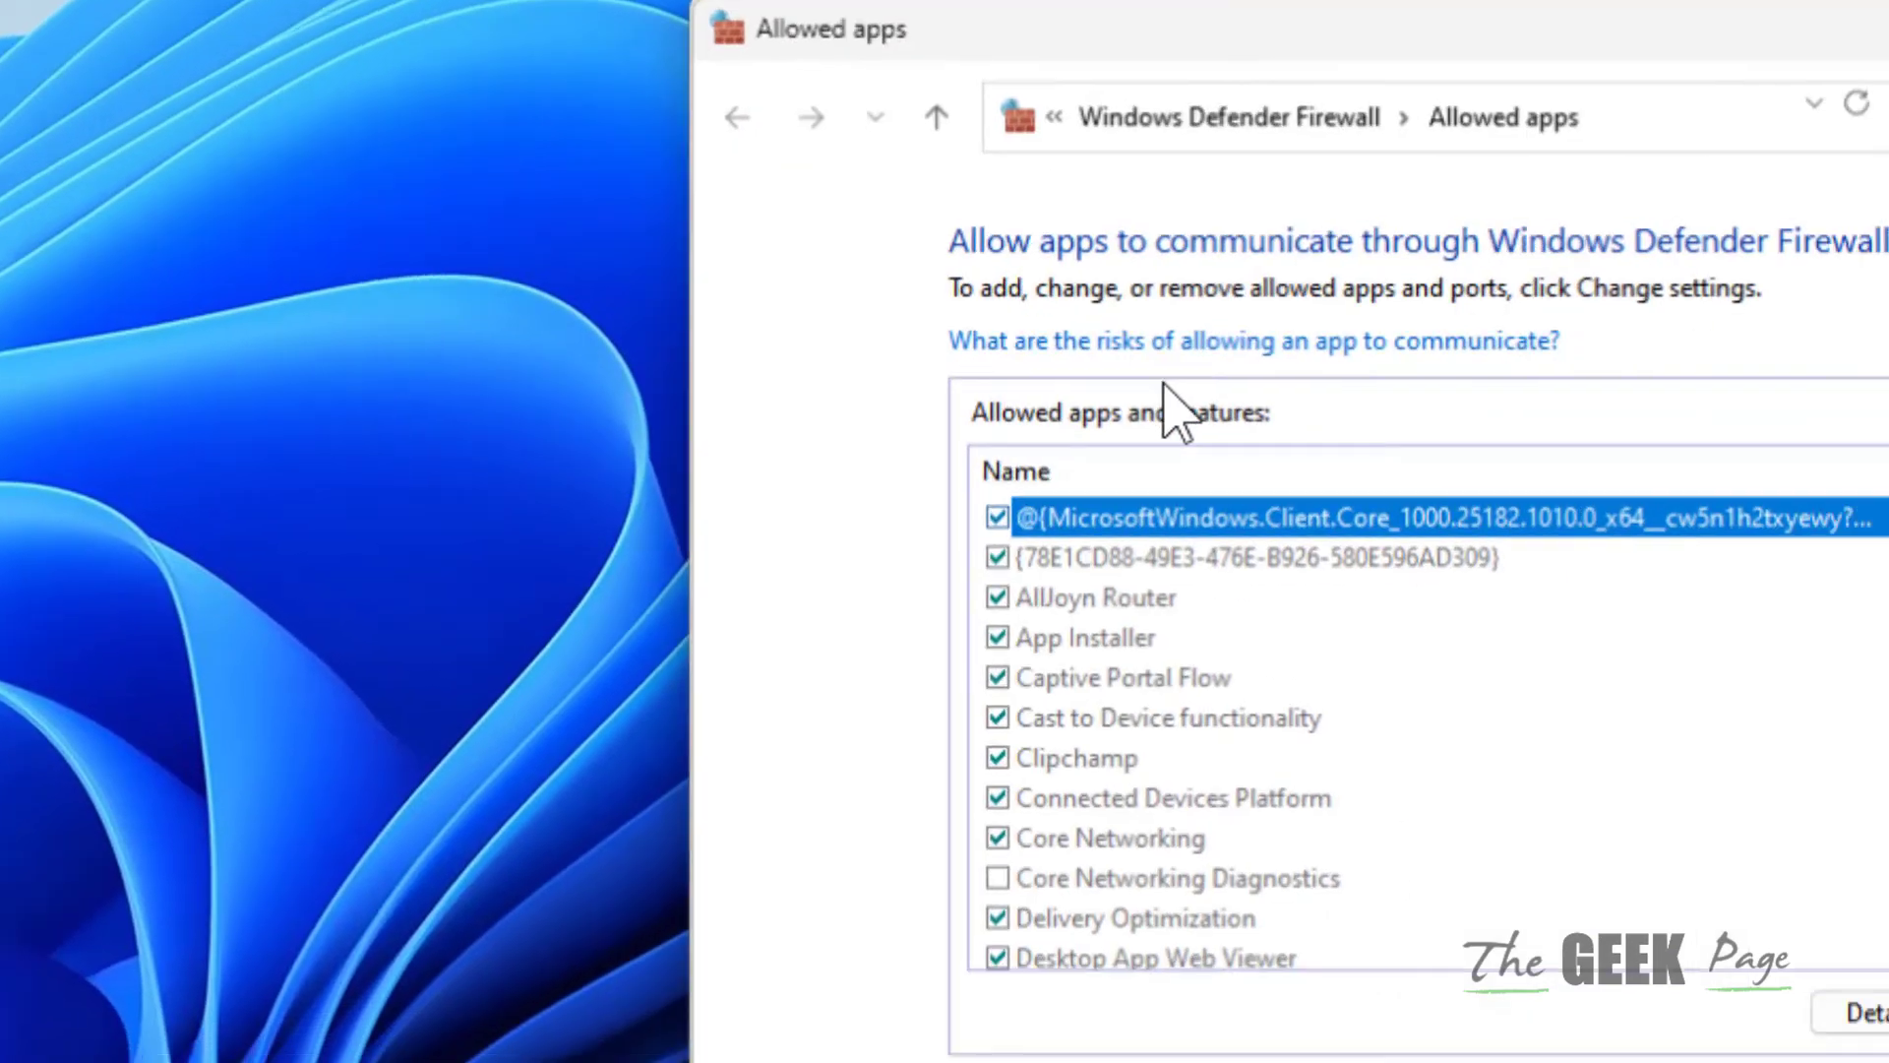
pyautogui.scroll(-2, 546, 635)
pyautogui.scroll(-1, 543, 646)
pyautogui.scroll(-1, 534, 668)
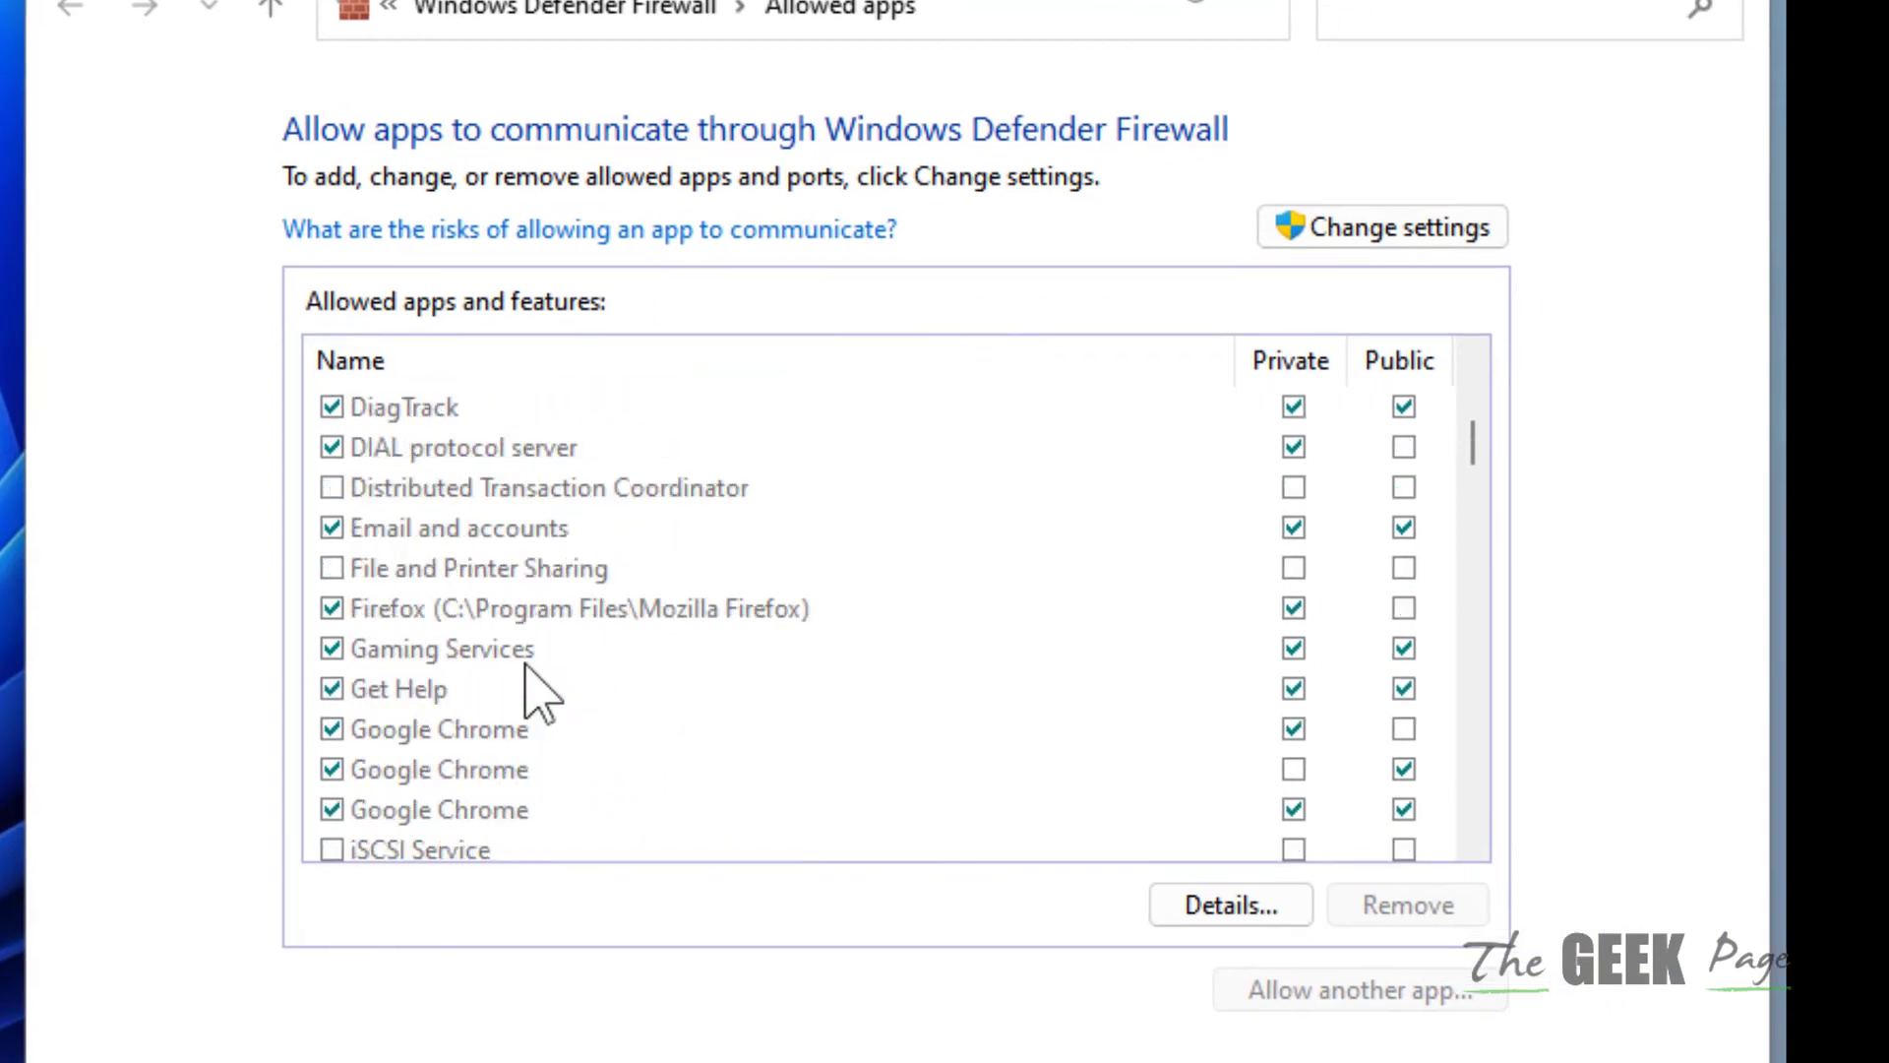